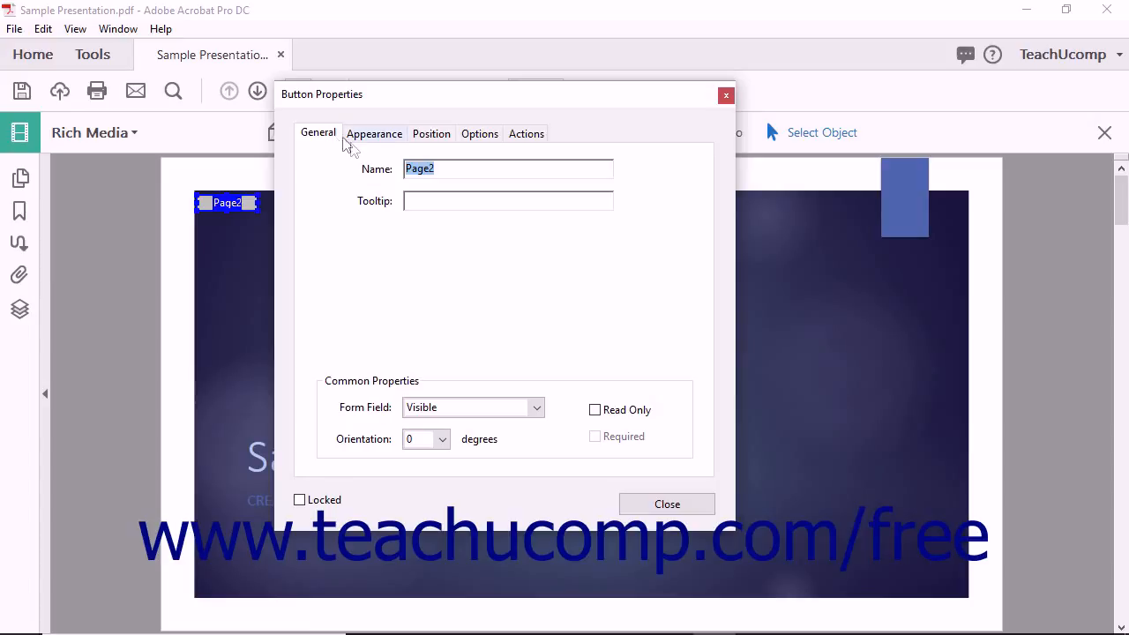
Step: Give the Page2 button the tooltip "Jump to page 2"
left_click(451, 170)
left_click(435, 200)
type("Jump to page 2")
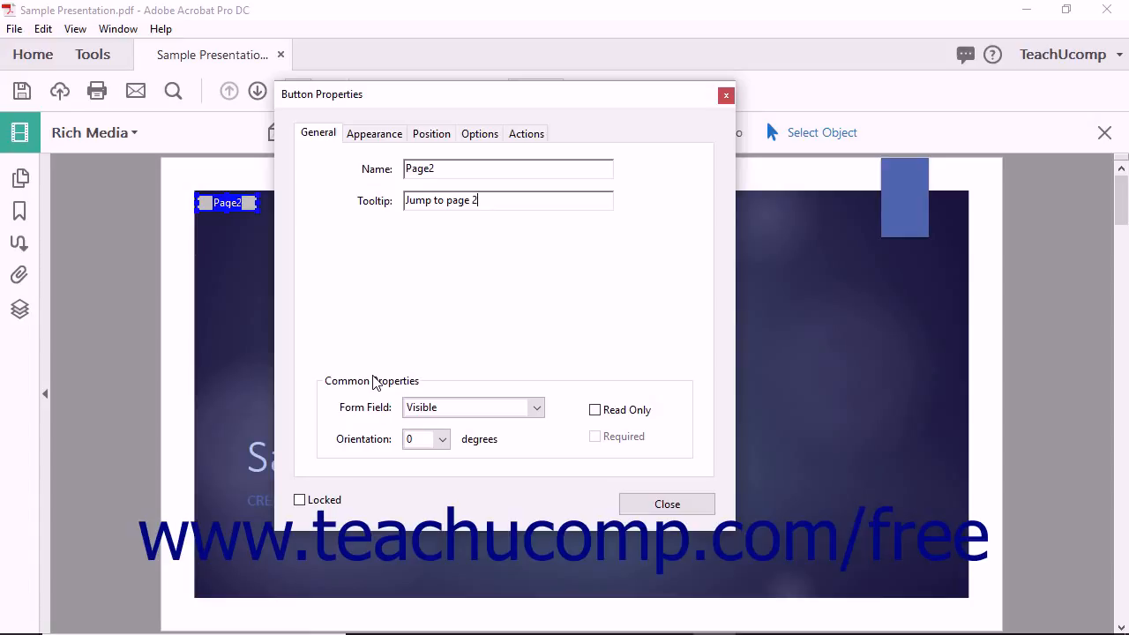
Step: Examine the button's form field visibility and orientation choices, its appearance settings, and the available position units
left_click(535, 407)
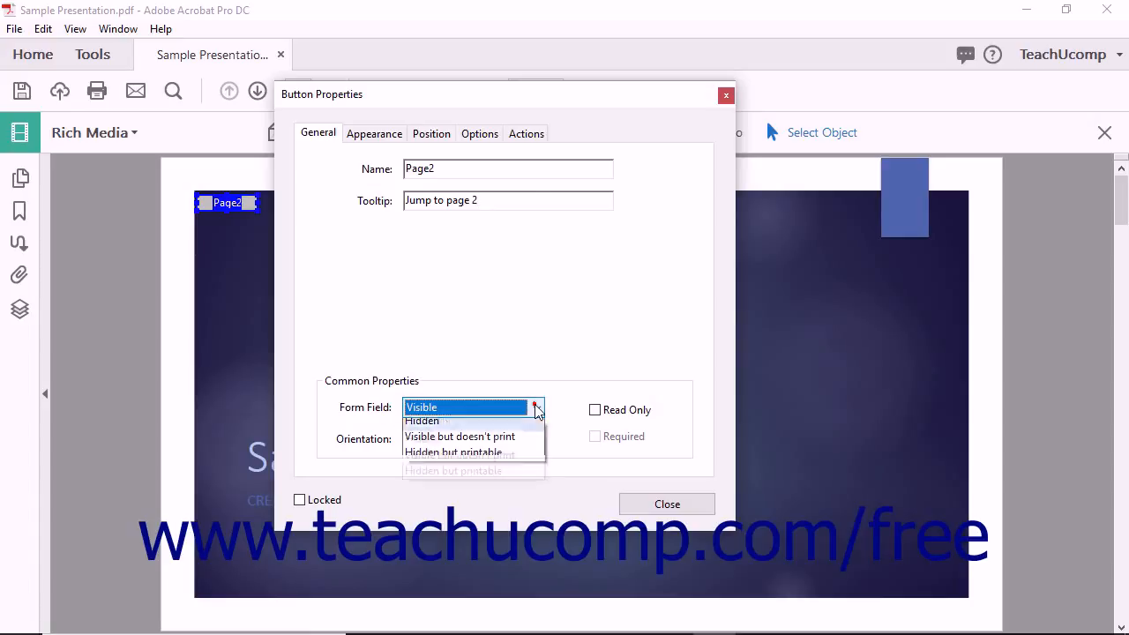
left_click(535, 408)
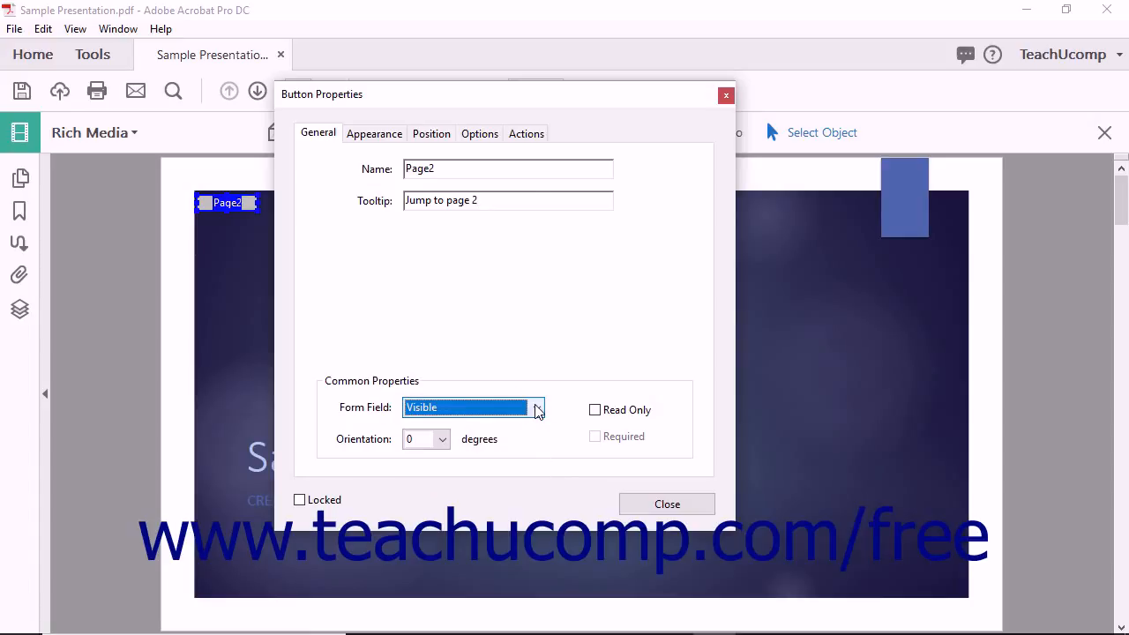
left_click(442, 440)
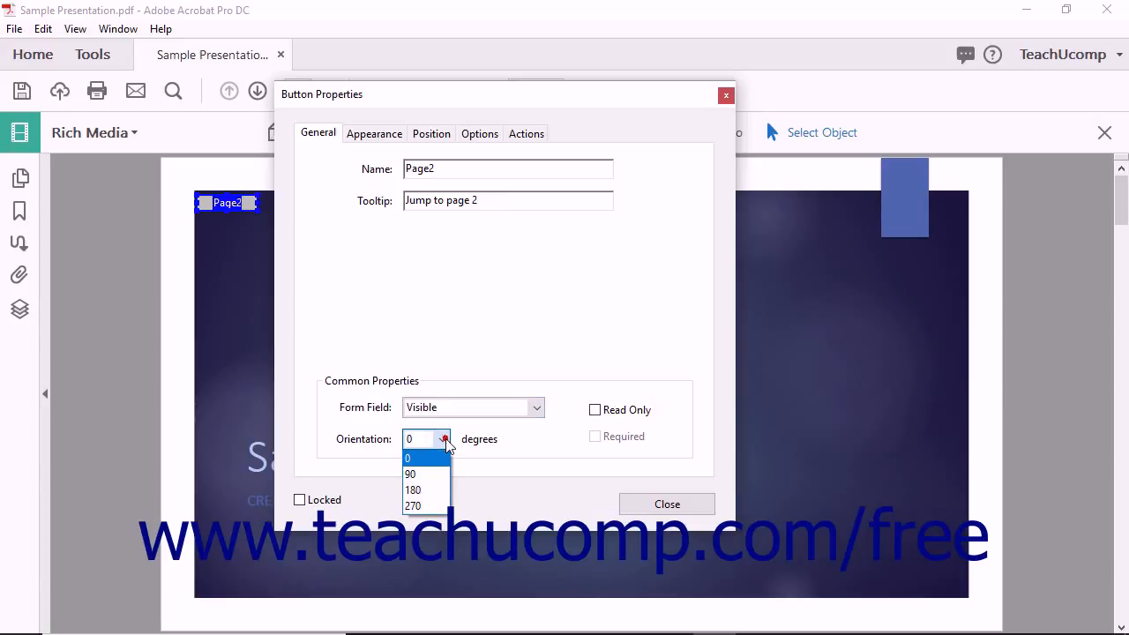
left_click(443, 438)
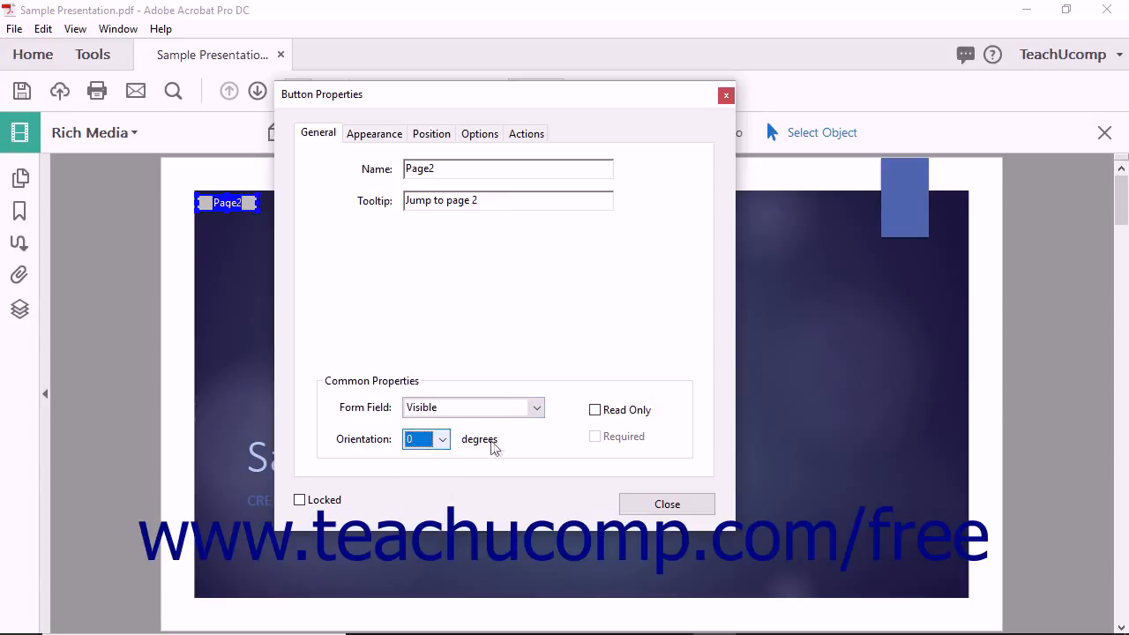
left_click(378, 137)
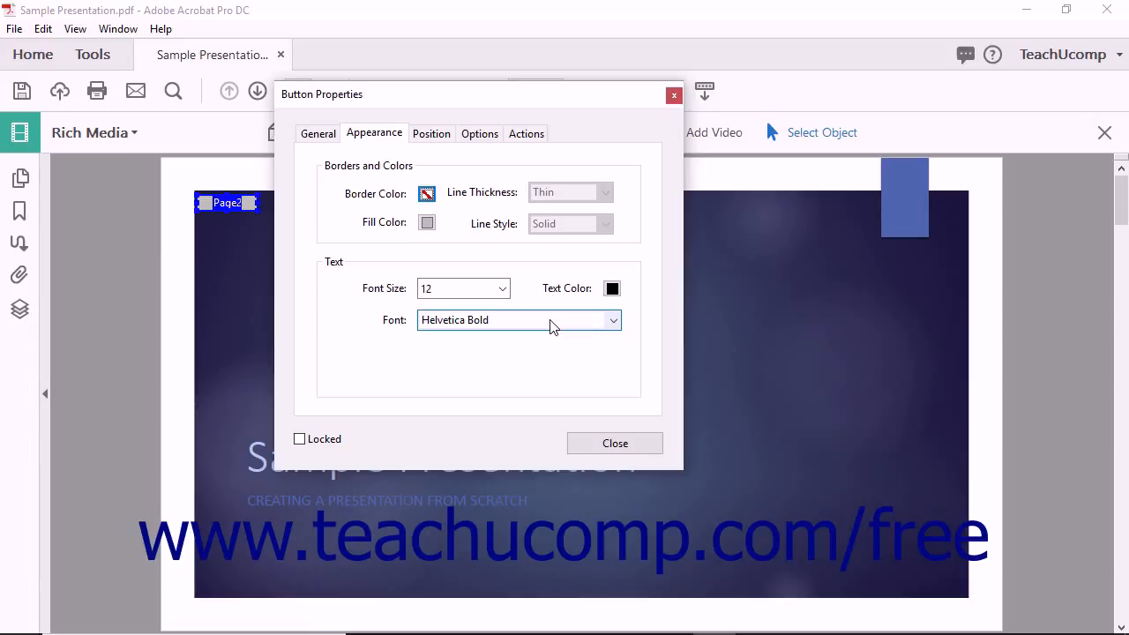
left_click(433, 134)
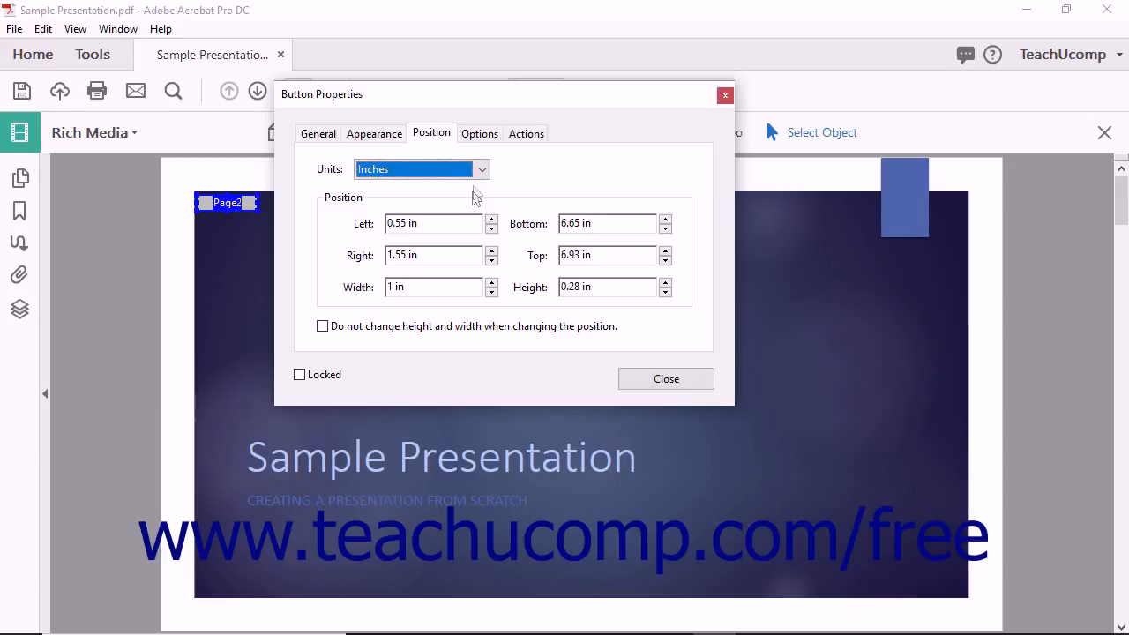
left_click(483, 170)
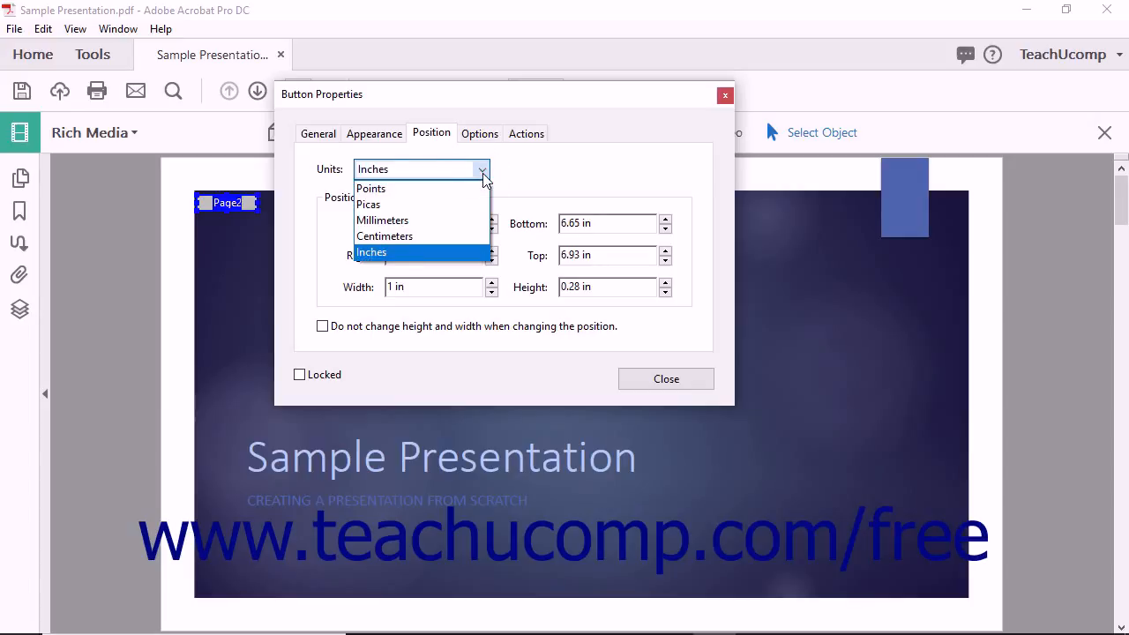
left_click(482, 171)
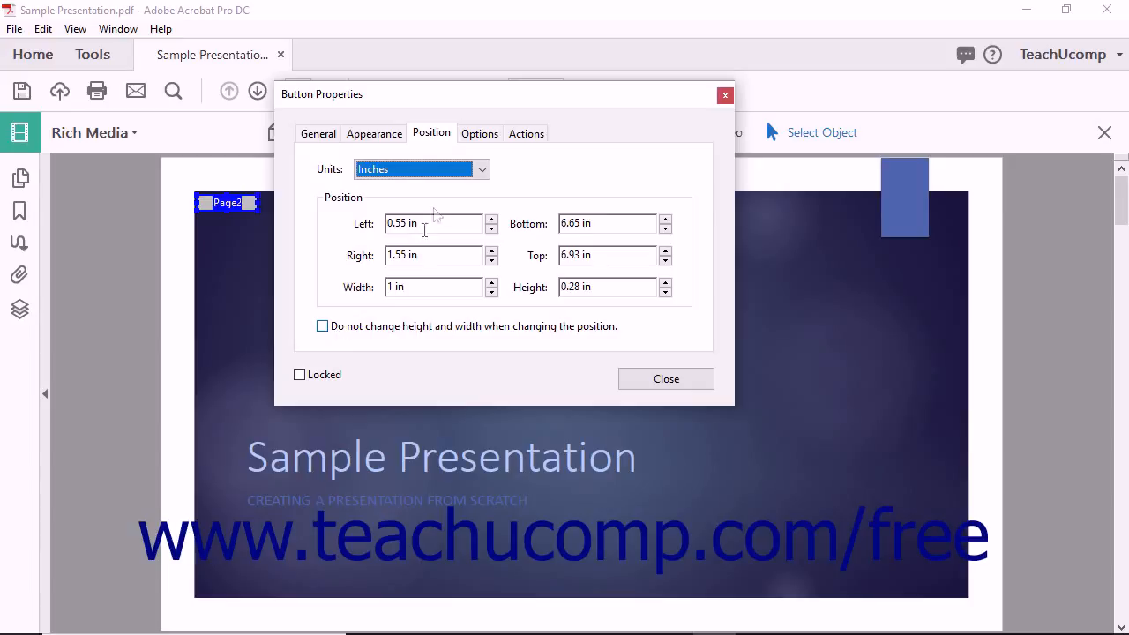
Step: Set the button's layout to Label over icon
left_click(480, 133)
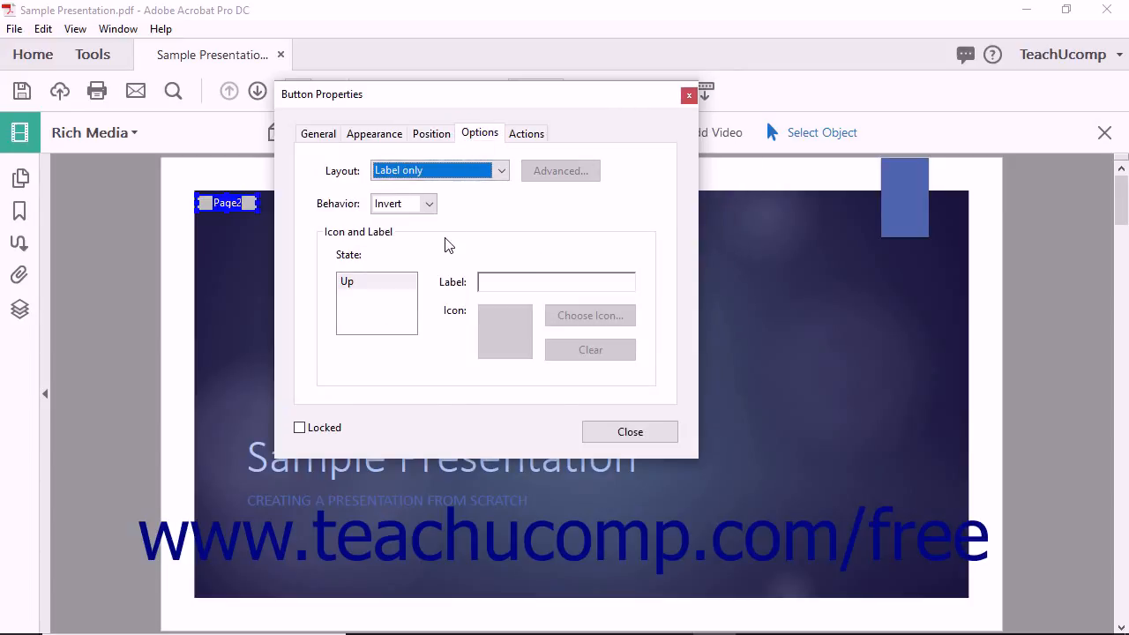
left_click(500, 173)
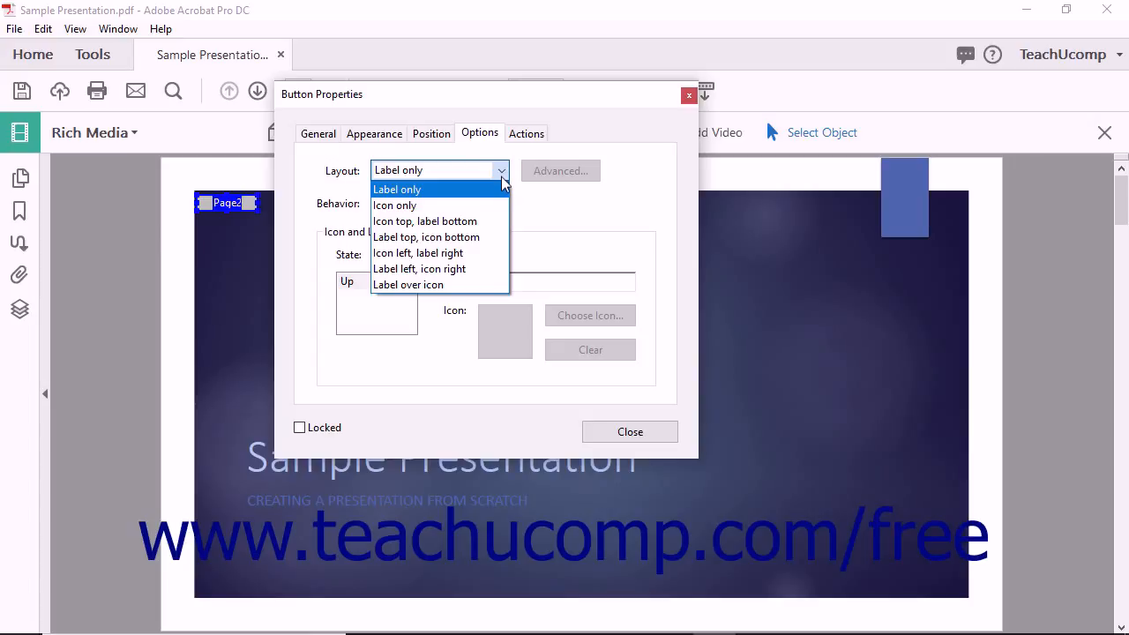
left_click(447, 282)
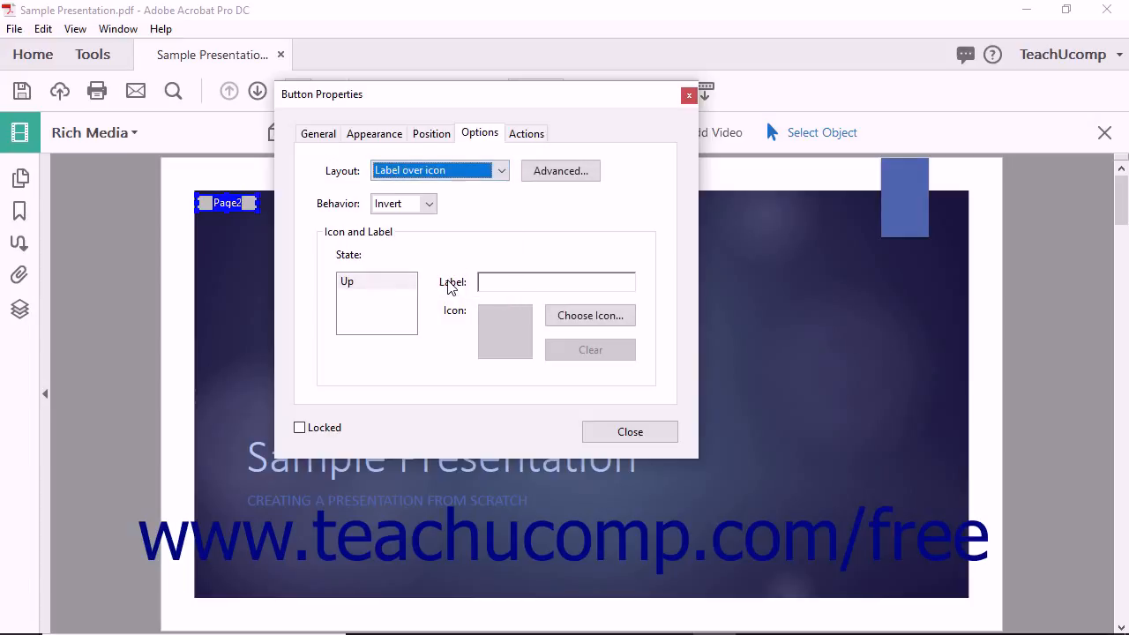
Step: Review the icon scaling options and lower the icon's placement within the button to about (50, 12)
left_click(540, 172)
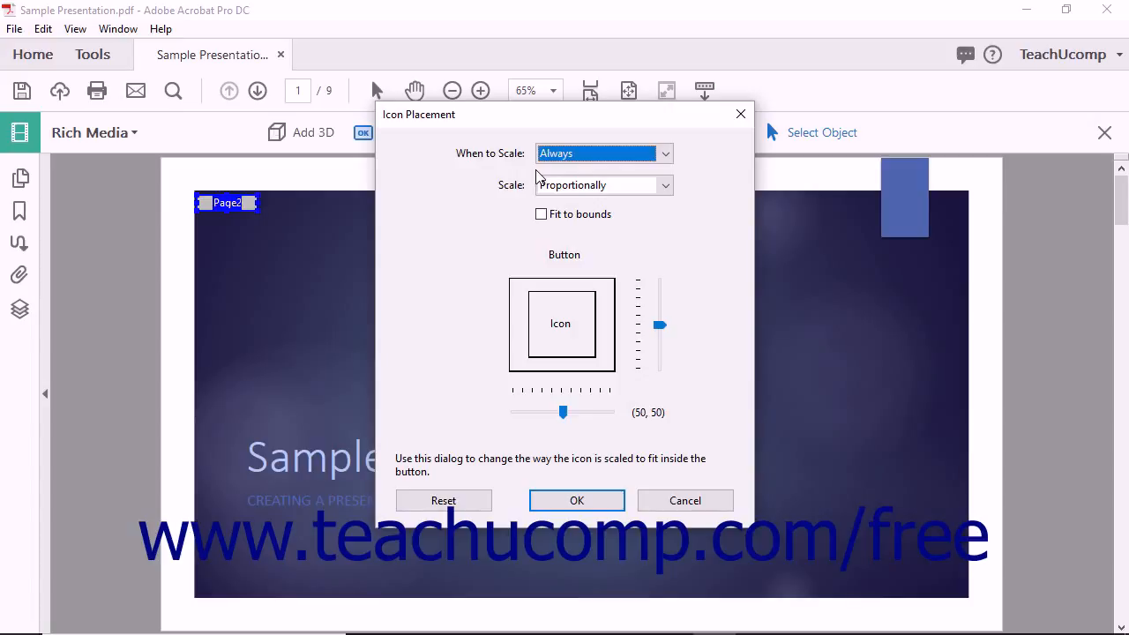
left_click(666, 155)
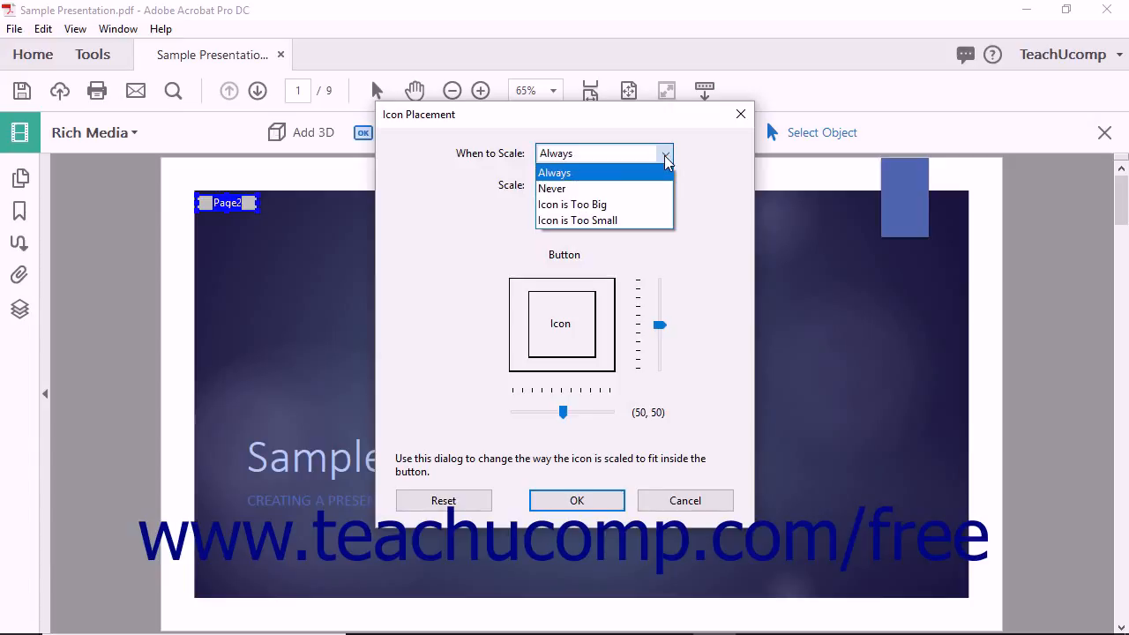
left_click(667, 157)
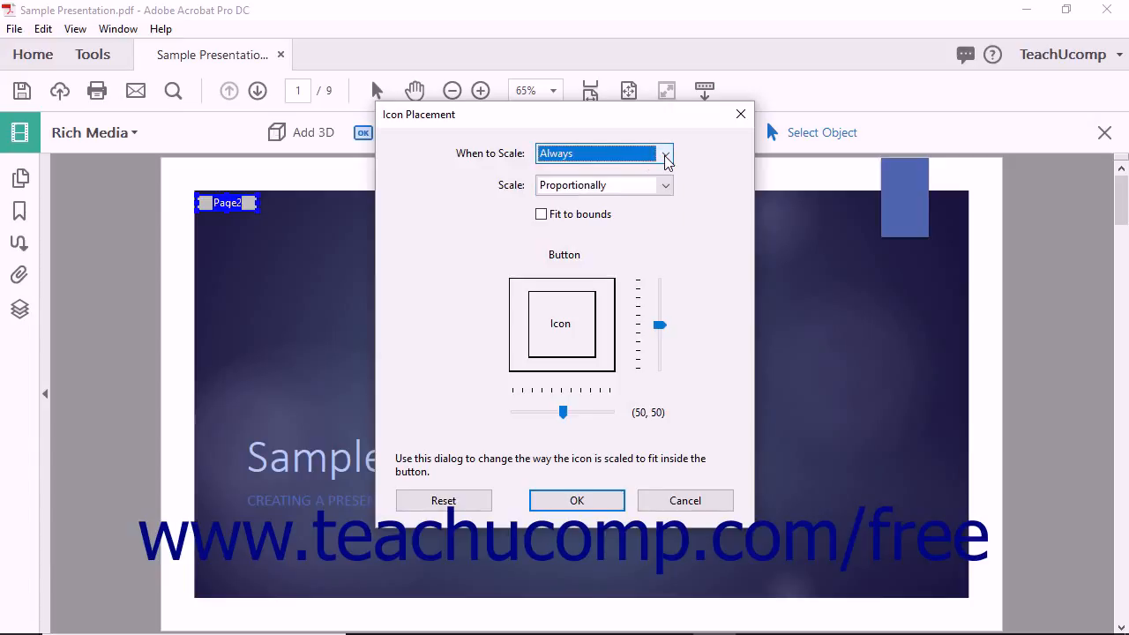
left_click(667, 187)
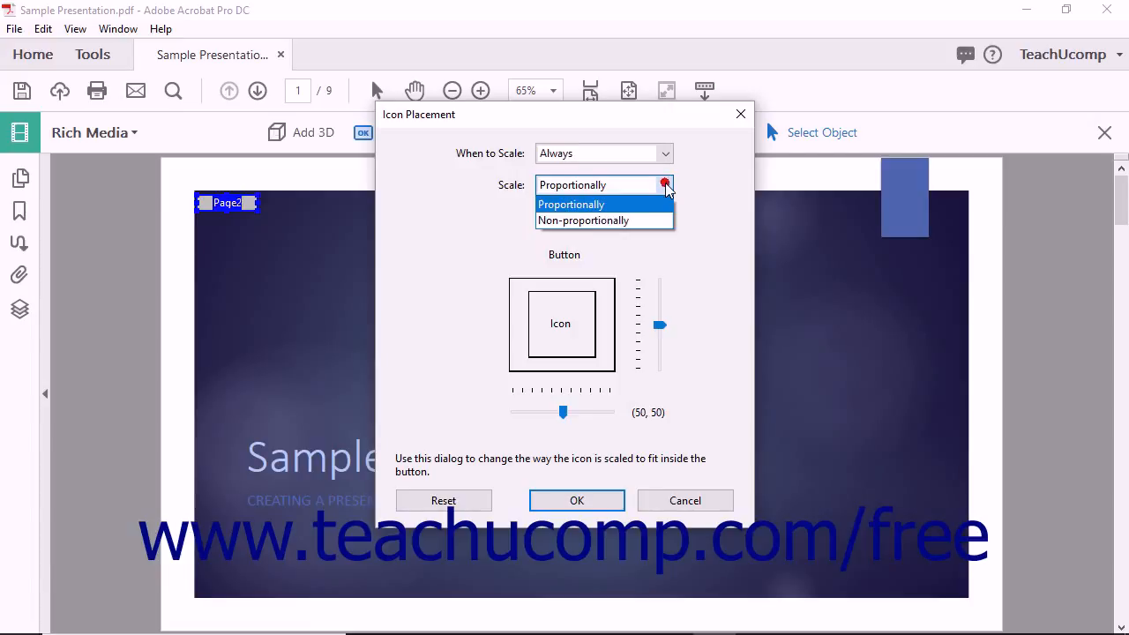
left_click(667, 187)
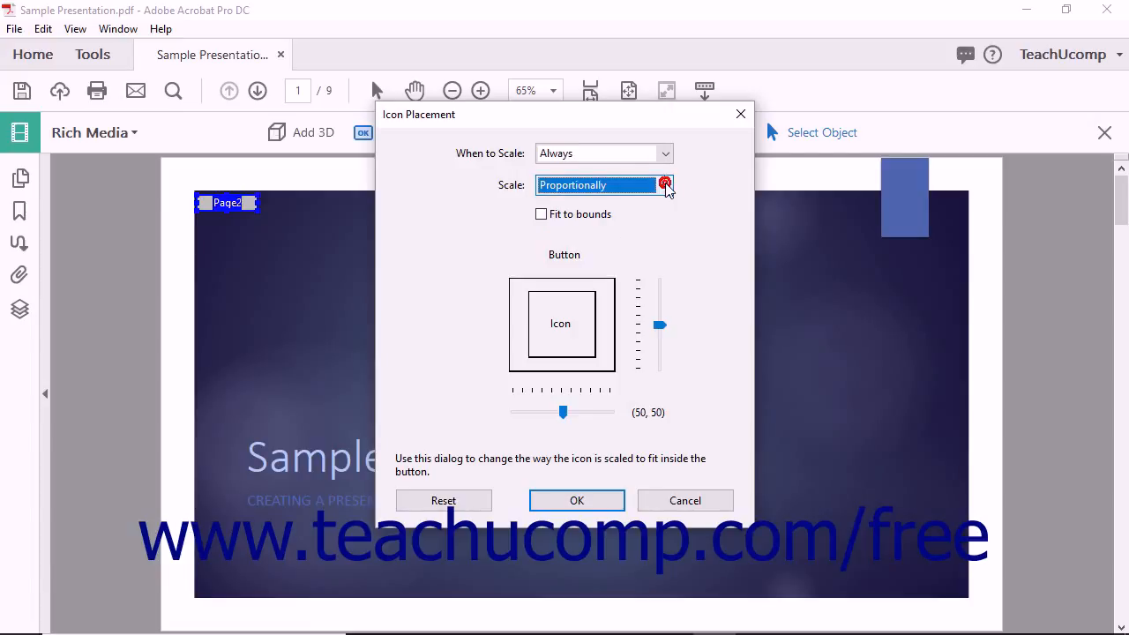
left_click(577, 215)
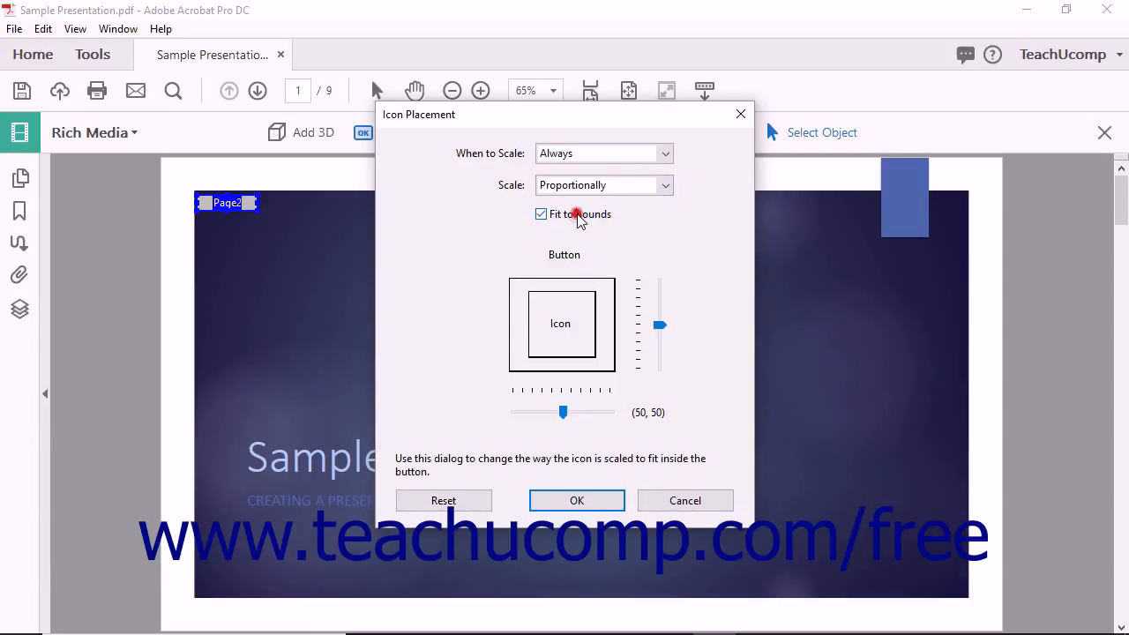
left_click(579, 218)
left_click_drag(661, 328, 661, 363)
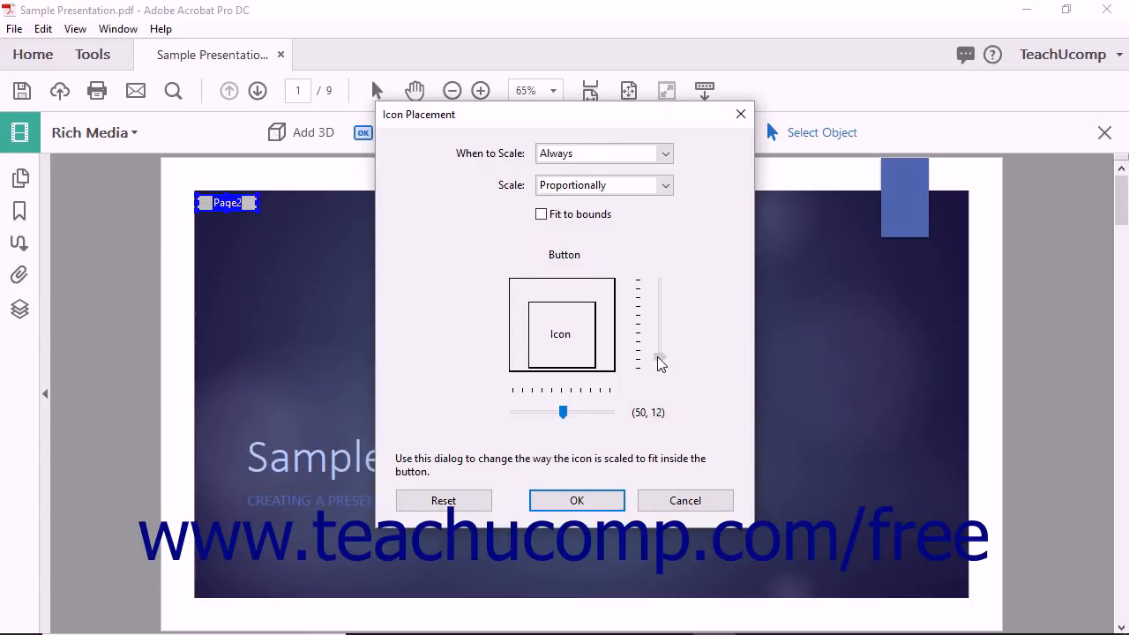
left_click(577, 501)
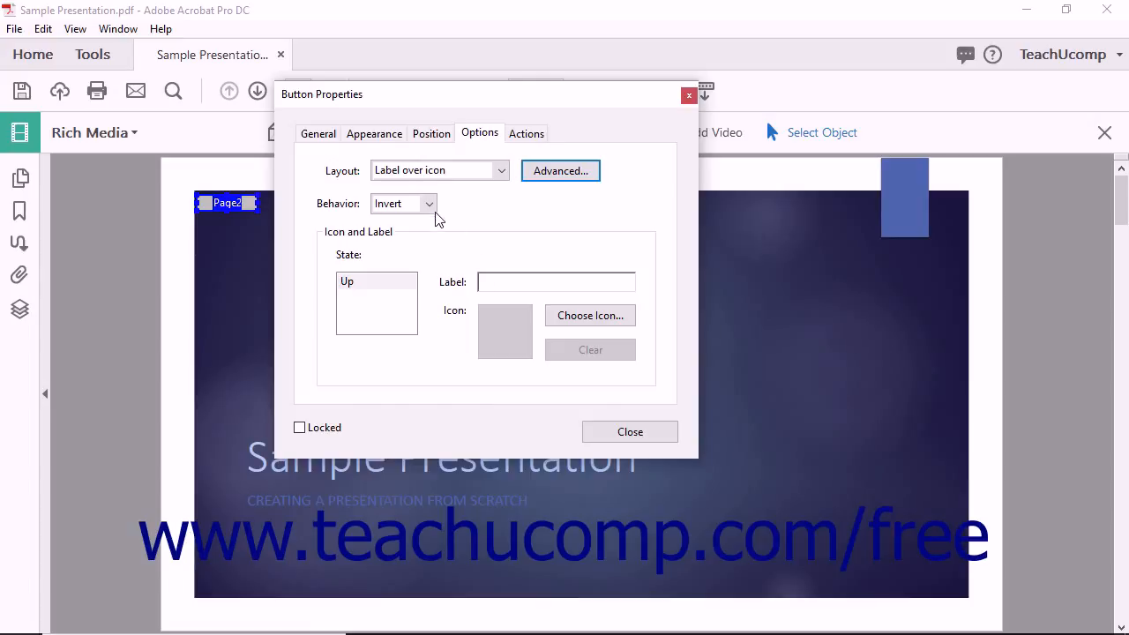
Step: Try the Push behavior for the Page2 button
left_click(429, 204)
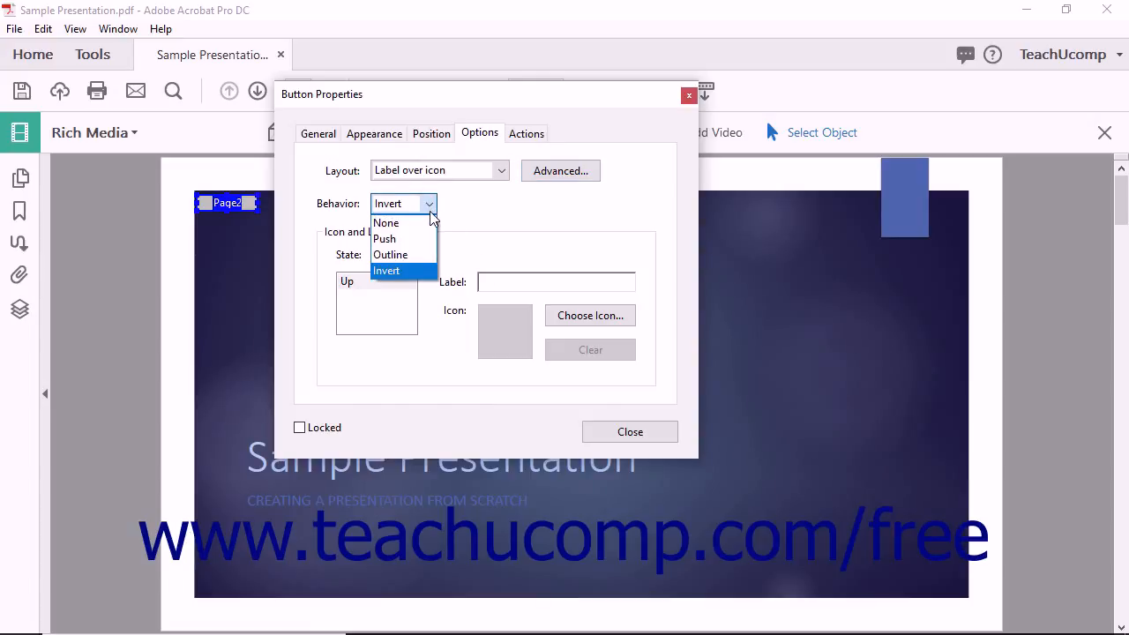
left_click(430, 221)
left_click(431, 205)
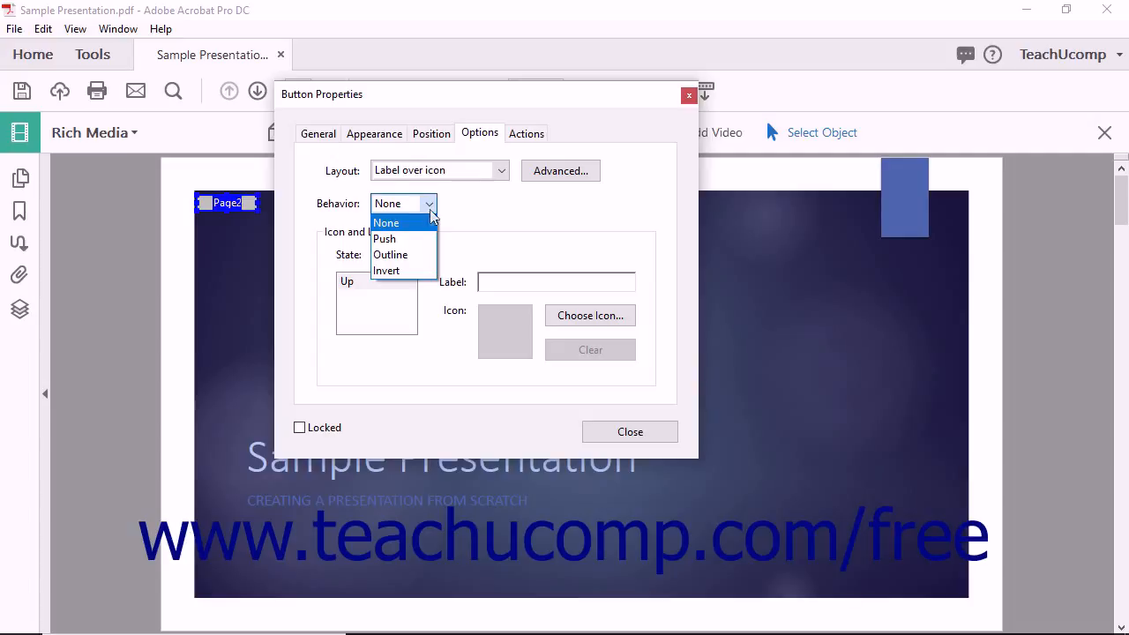
left_click(419, 239)
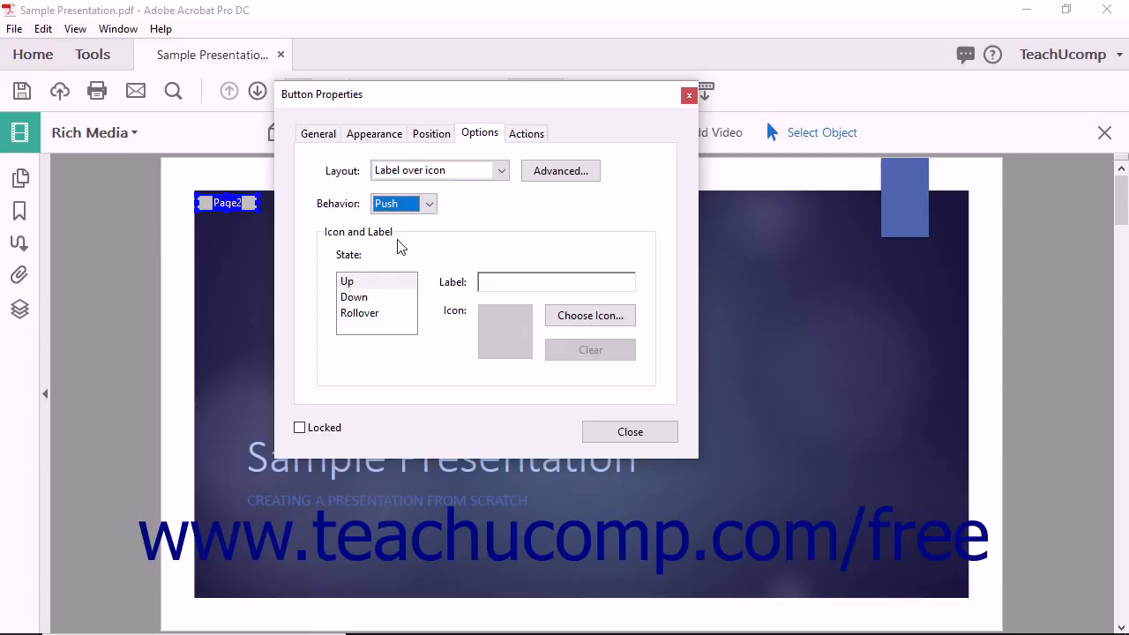
Step: Examine the label and icon settings for the button's Down and Rollover states, including browsing for an icon image file
left_click(372, 300)
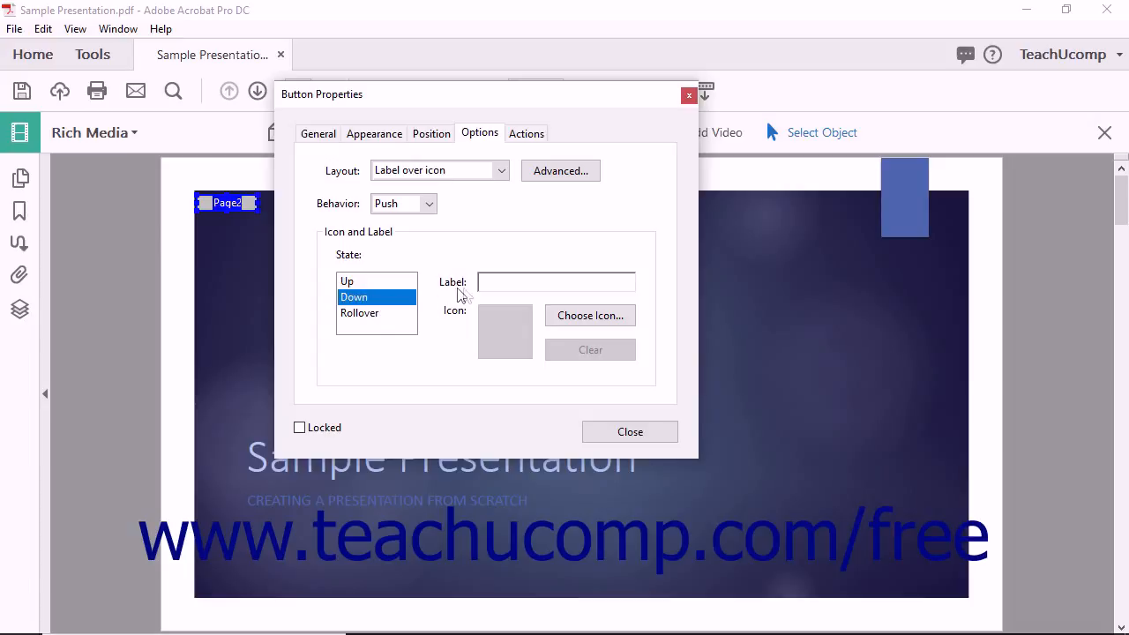
left_click(495, 281)
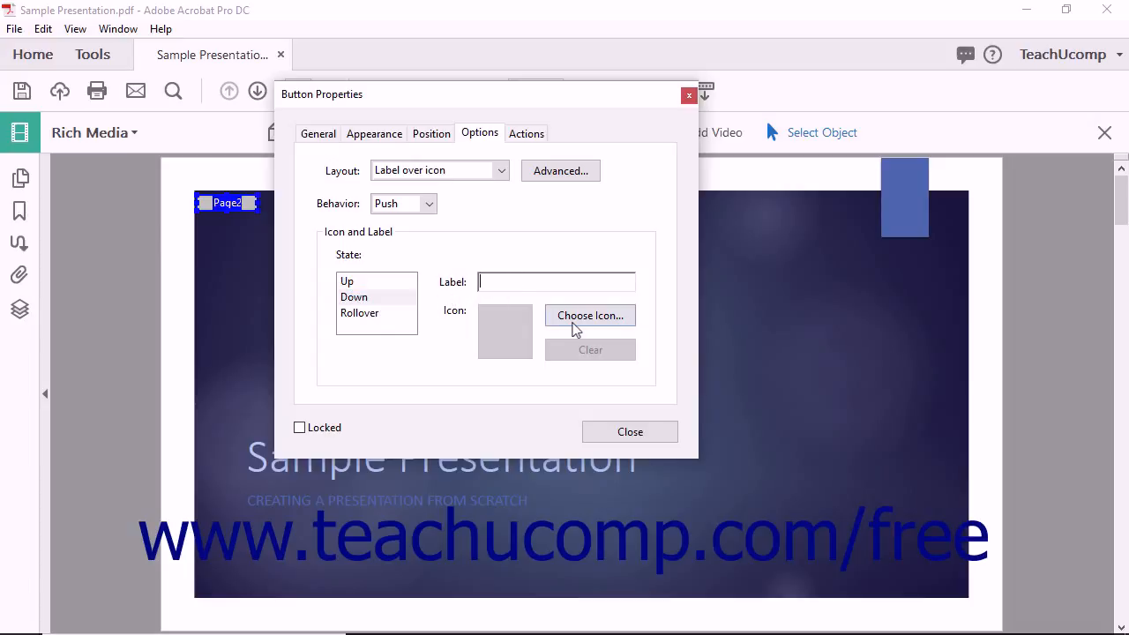
left_click(577, 316)
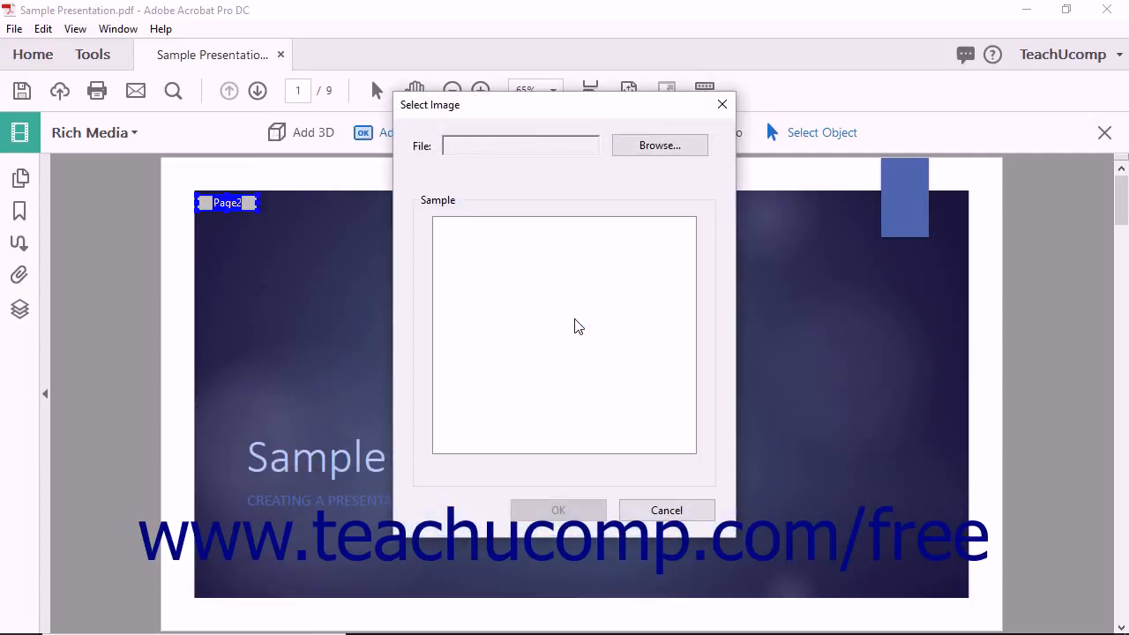
left_click(641, 146)
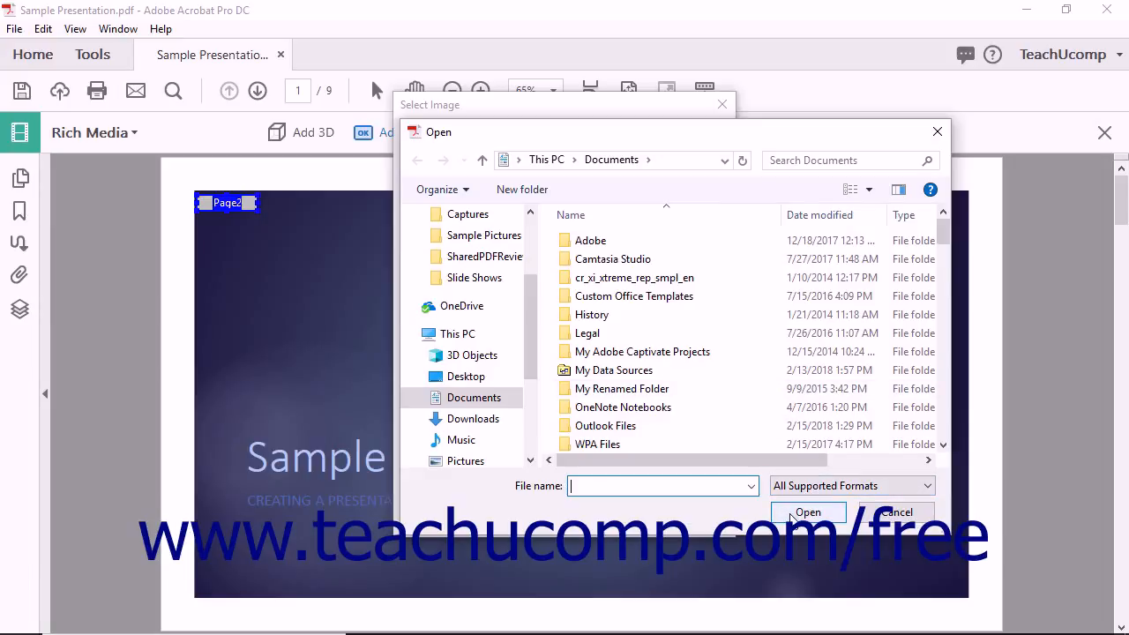
left_click(882, 516)
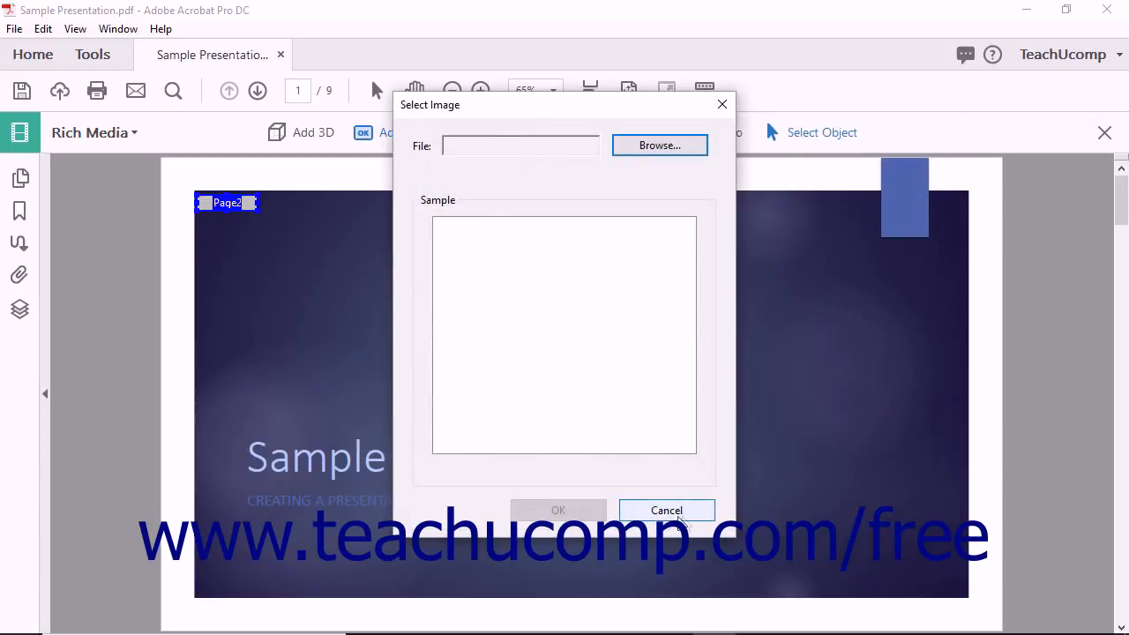
left_click(694, 514)
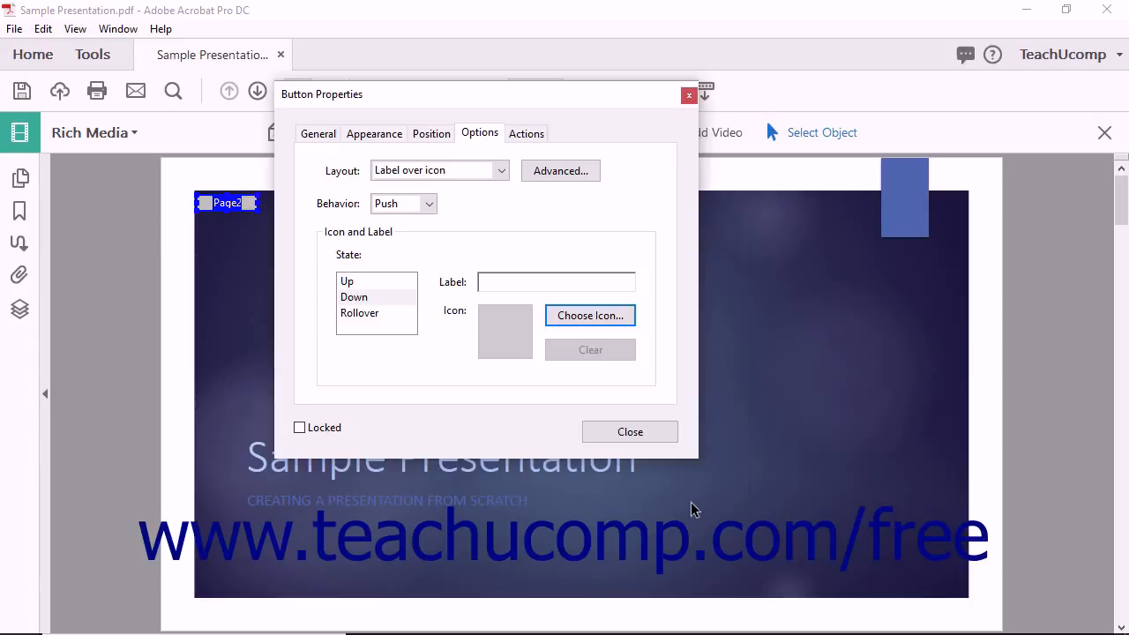
left_click(395, 315)
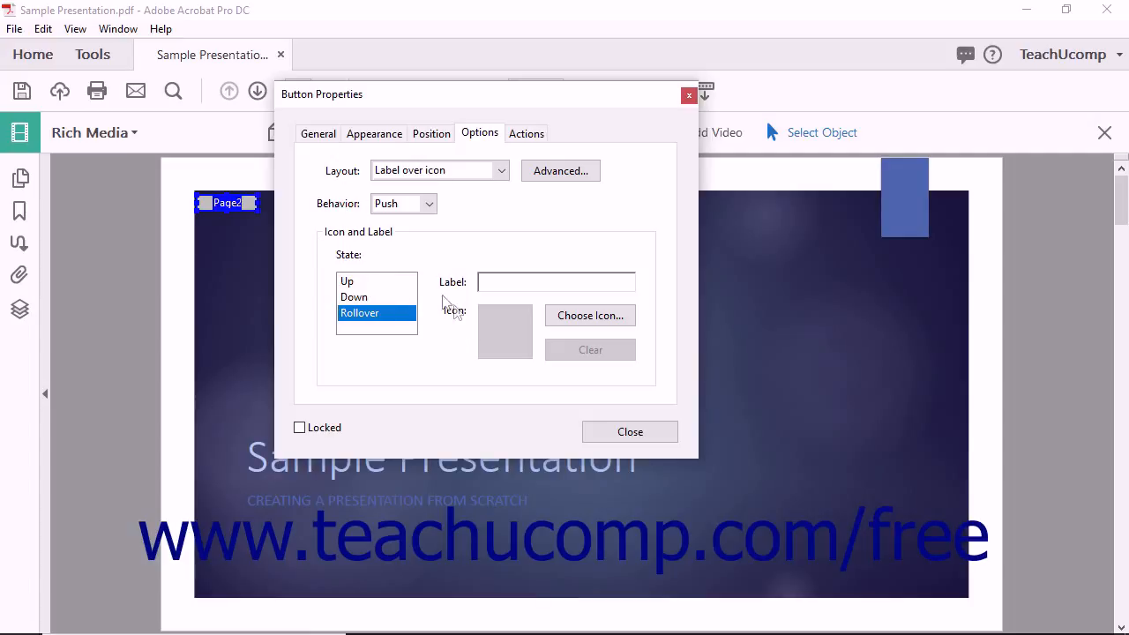
Step: Set the button's behavior to None and label its Up state "Page 2"
left_click(425, 205)
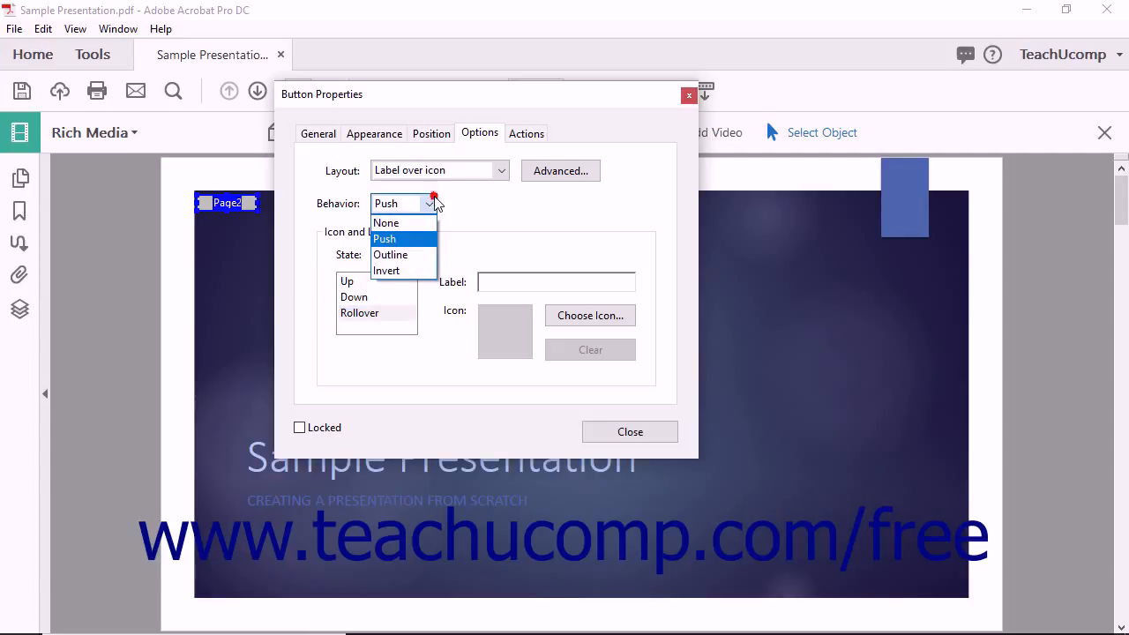
left_click(419, 221)
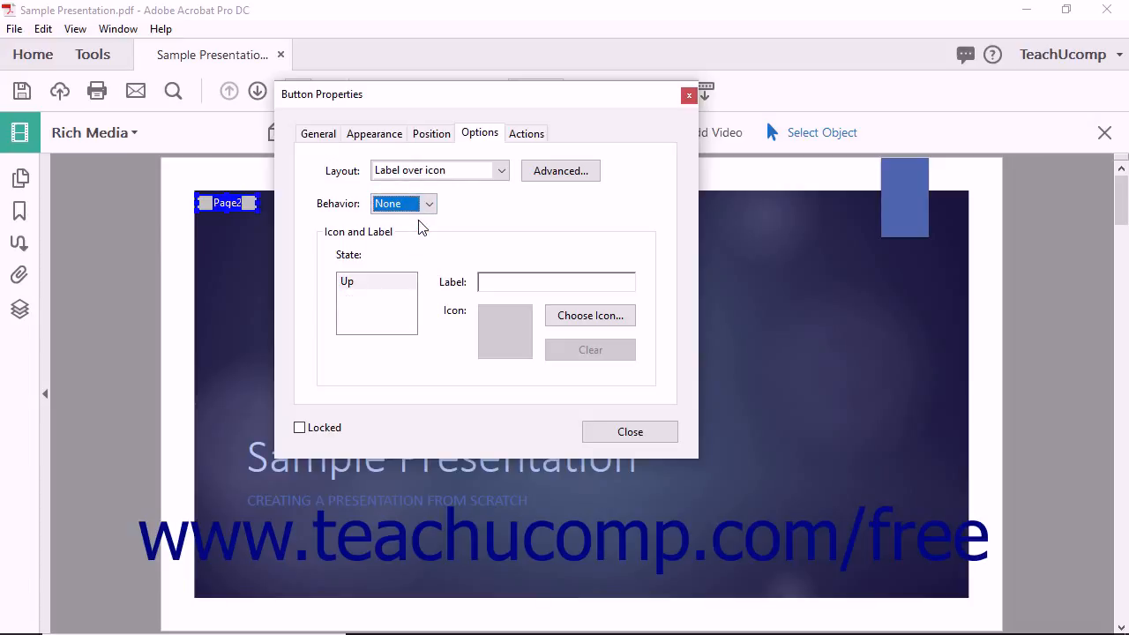
left_click(407, 285)
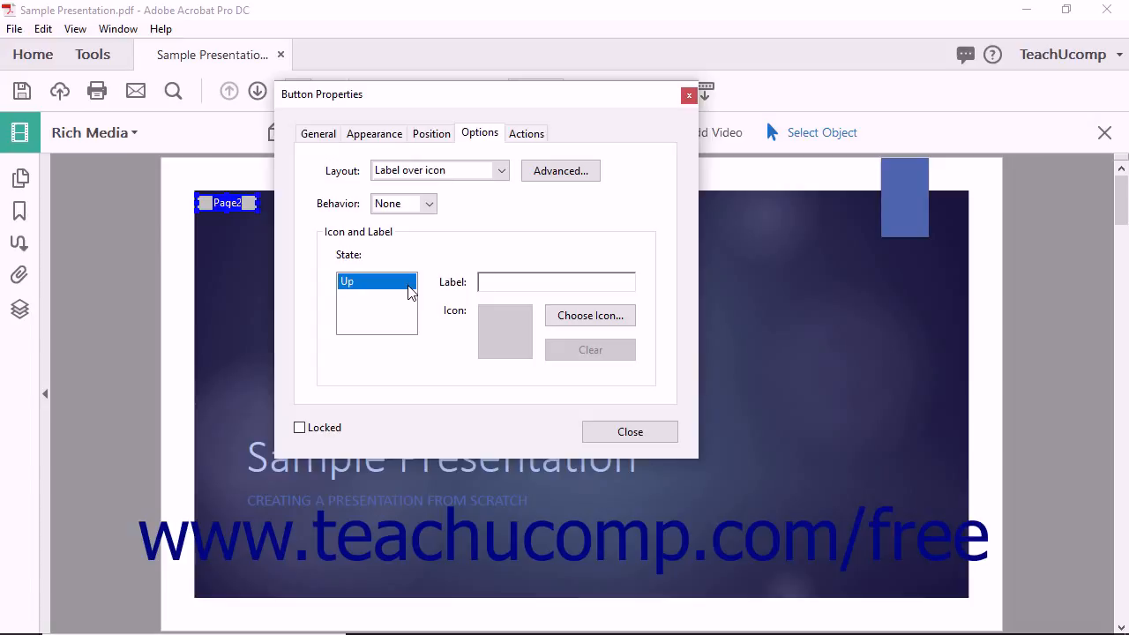
left_click(487, 282)
type("Page 2")
Step: Add a Mouse Up action to the button that goes to a page view, linking it to page 2
left_click(525, 133)
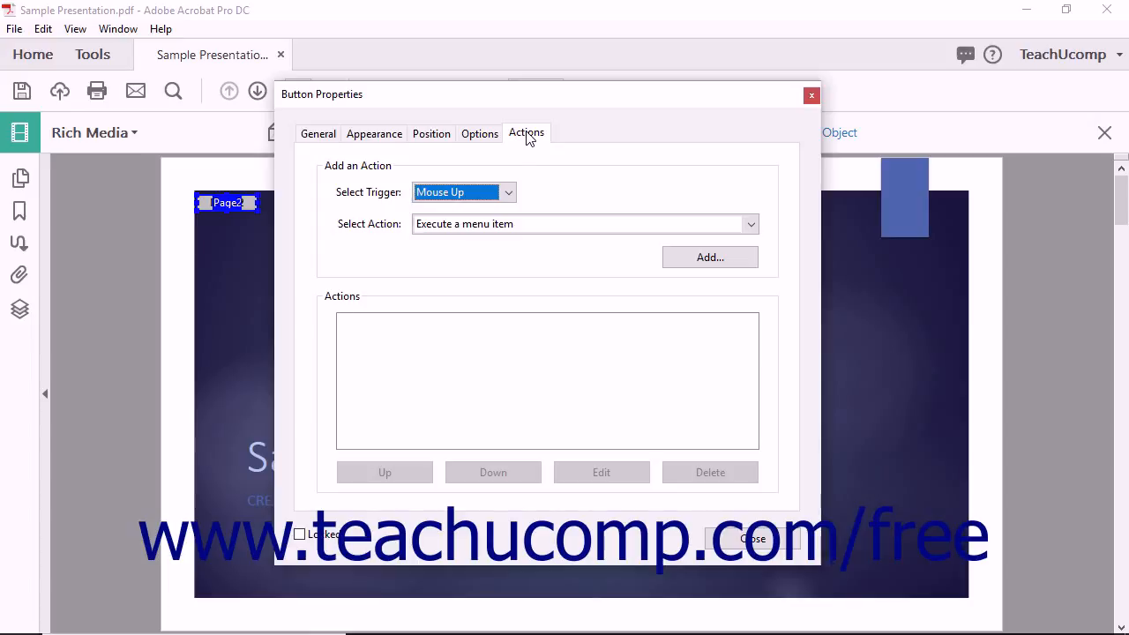
left_click(509, 192)
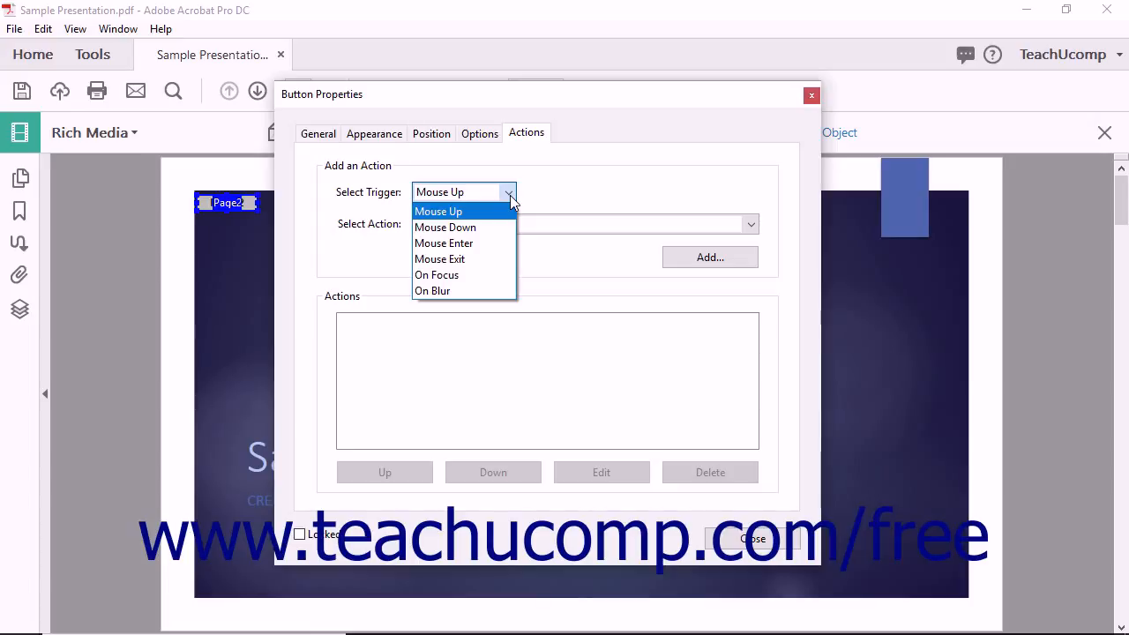
left_click(509, 193)
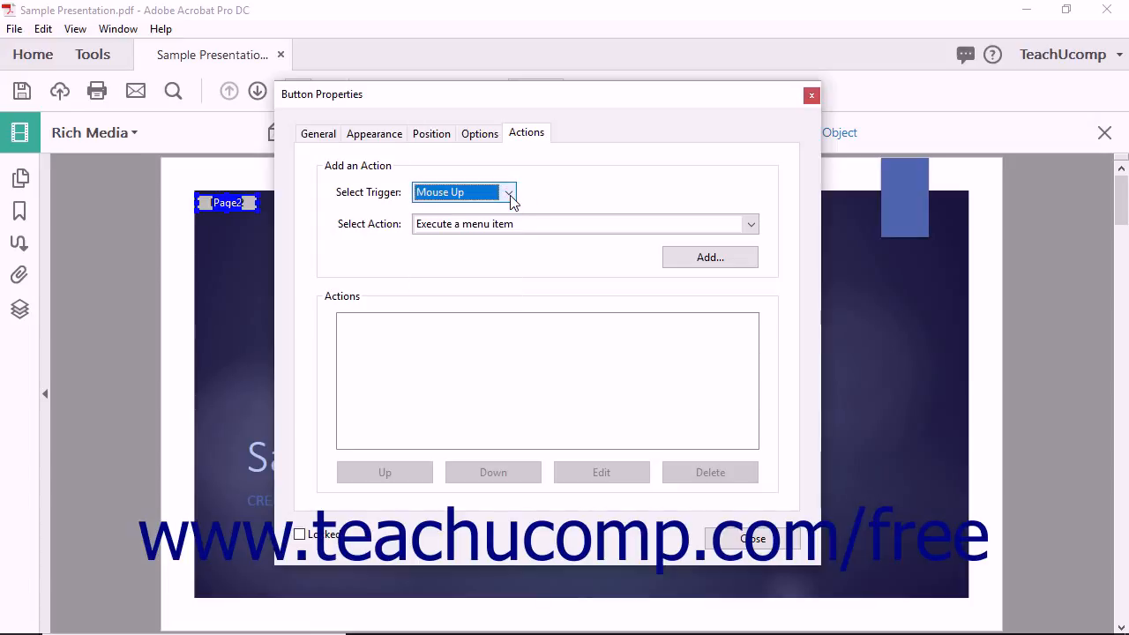
left_click(750, 228)
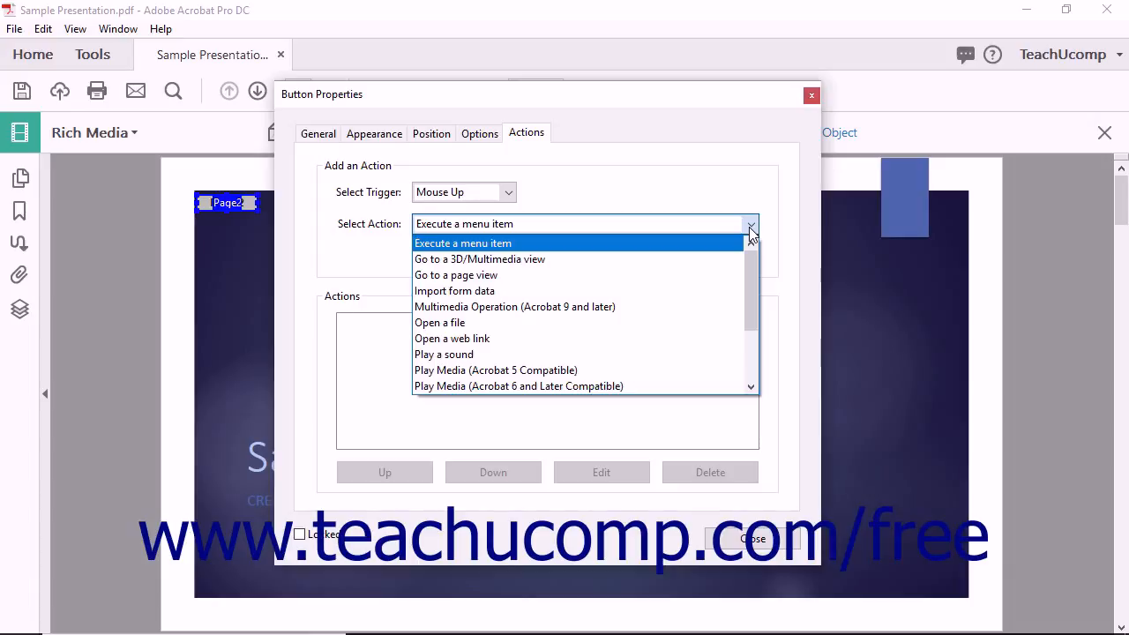
left_click(526, 274)
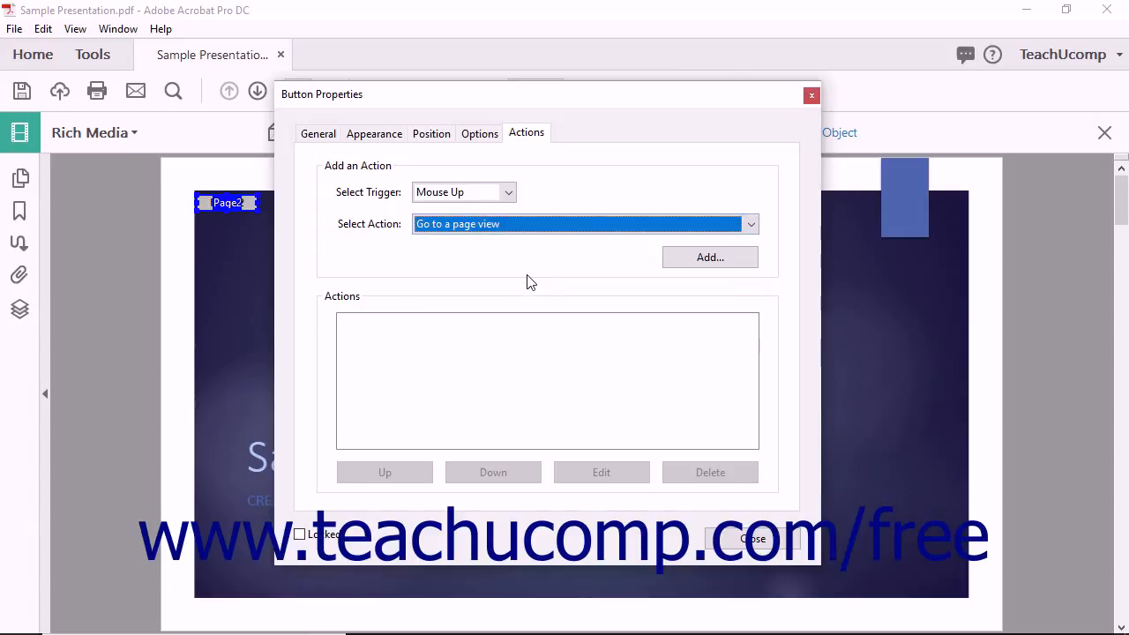
left_click(699, 252)
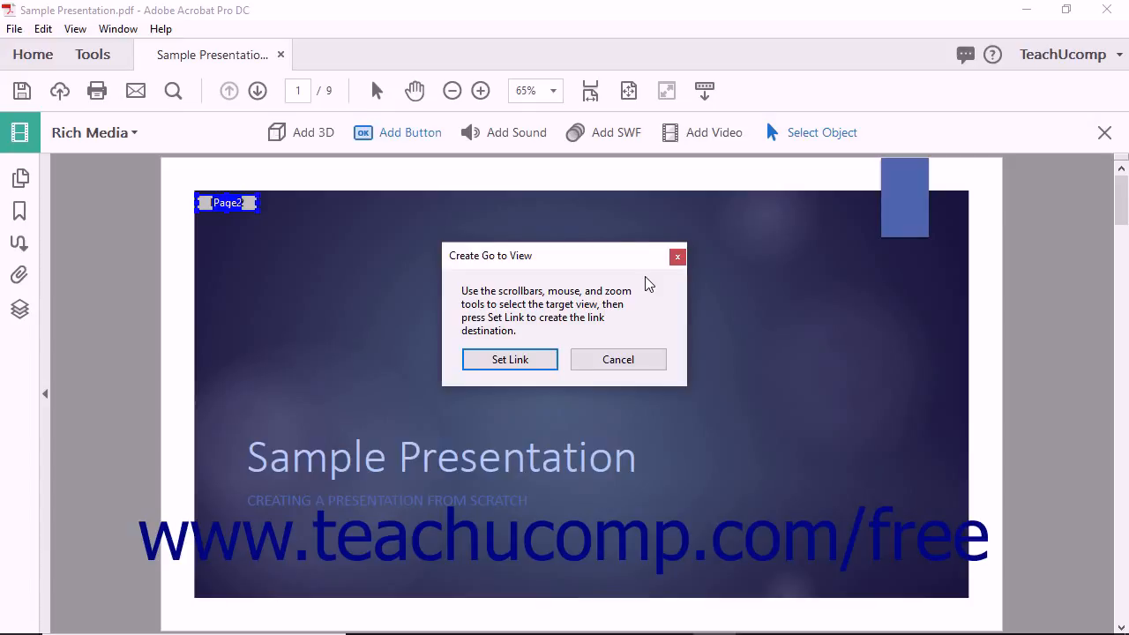
scroll(285, 297, "down", 2)
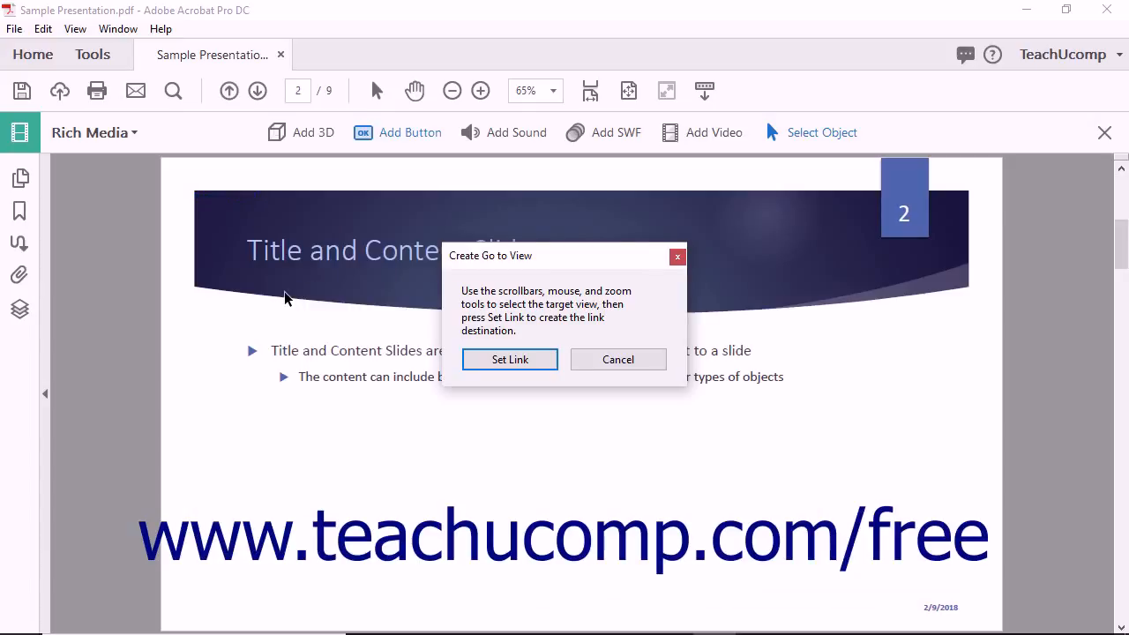
left_click(501, 358)
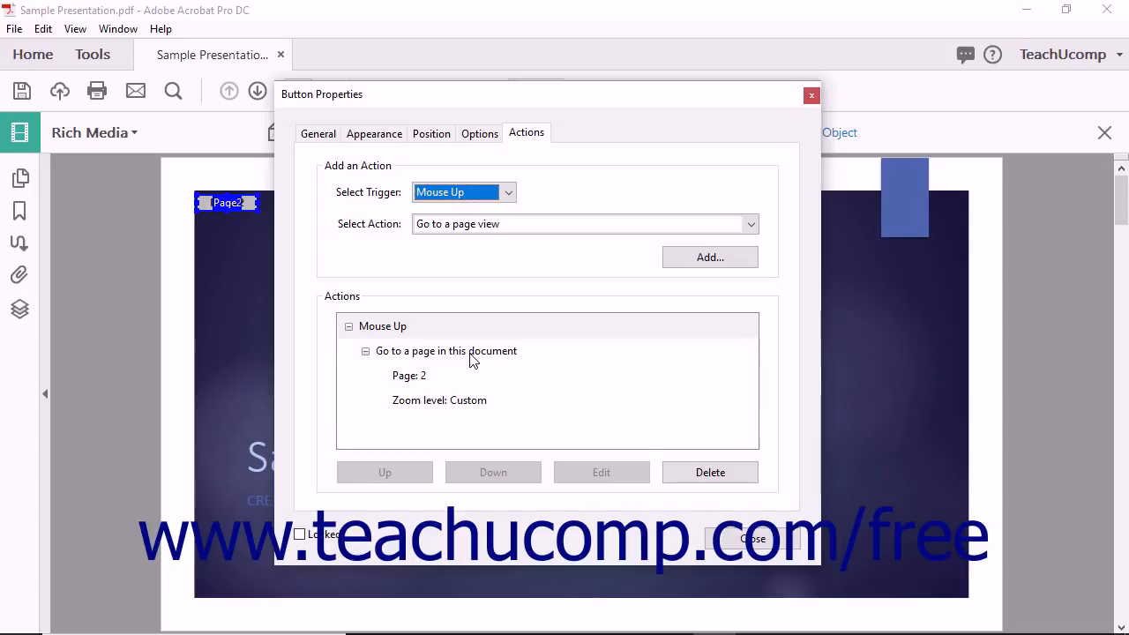
Step: Examine the page number, zoom and named destination options of the button's page link action without changing them
left_click(472, 357)
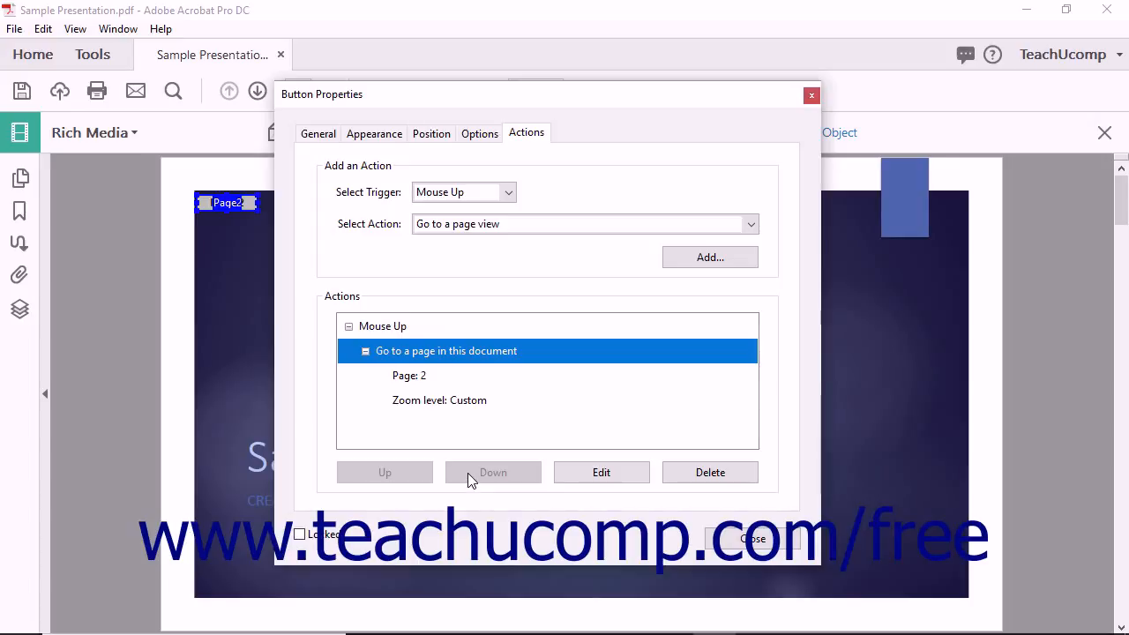
left_click(582, 472)
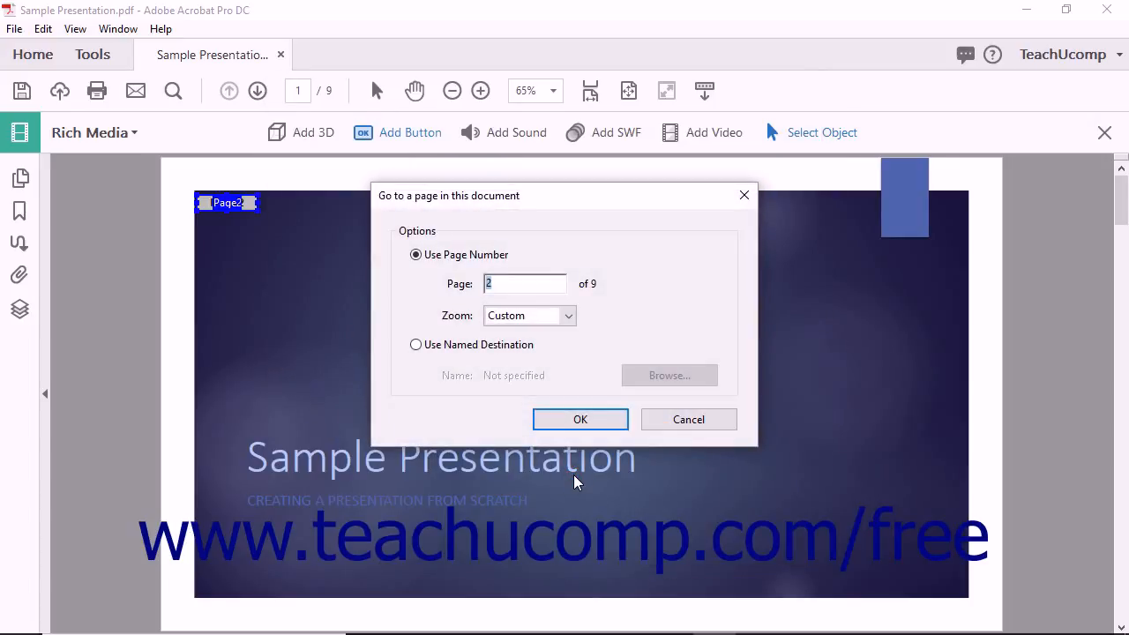
left_click(678, 418)
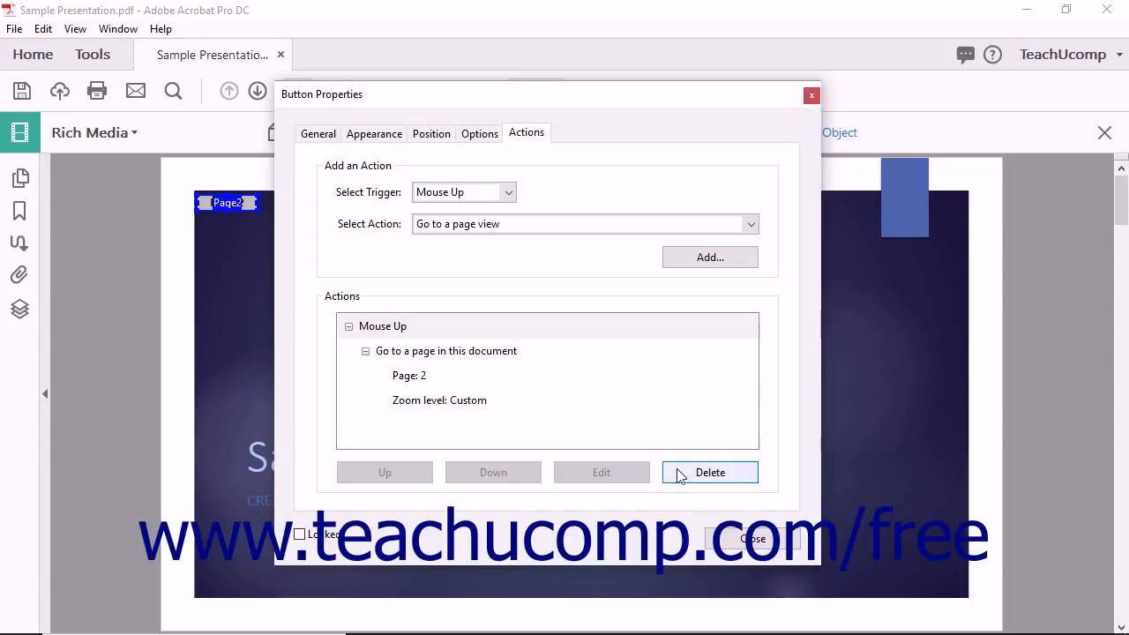
Step: Close the button's properties, save the presentation, and test the Page 2 button with the Selection tool
left_click(717, 548)
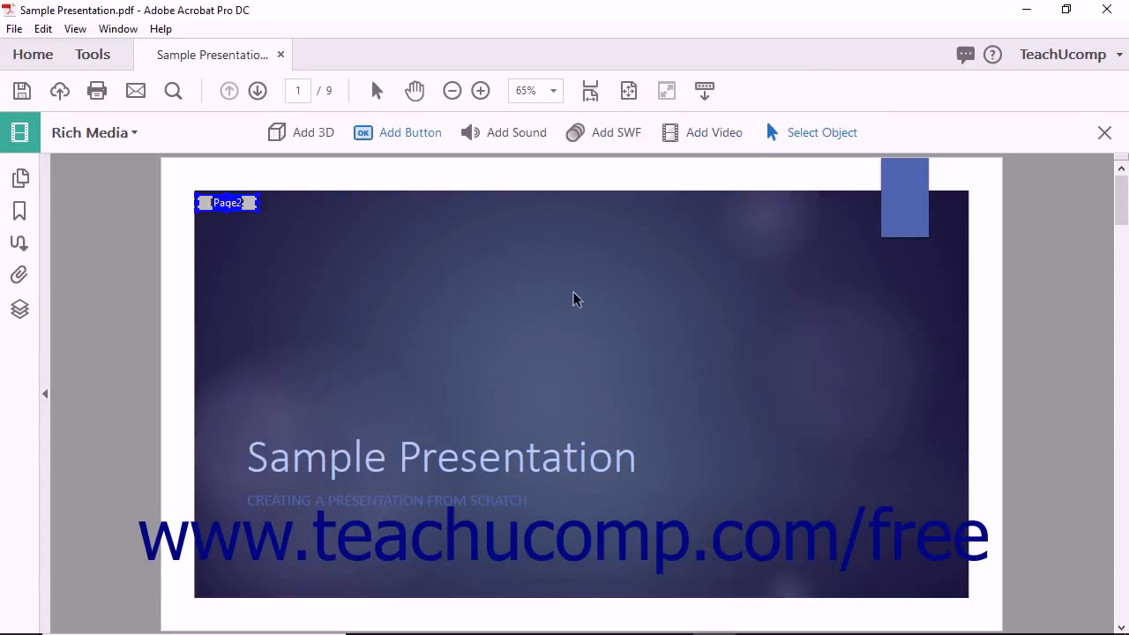
left_click(21, 90)
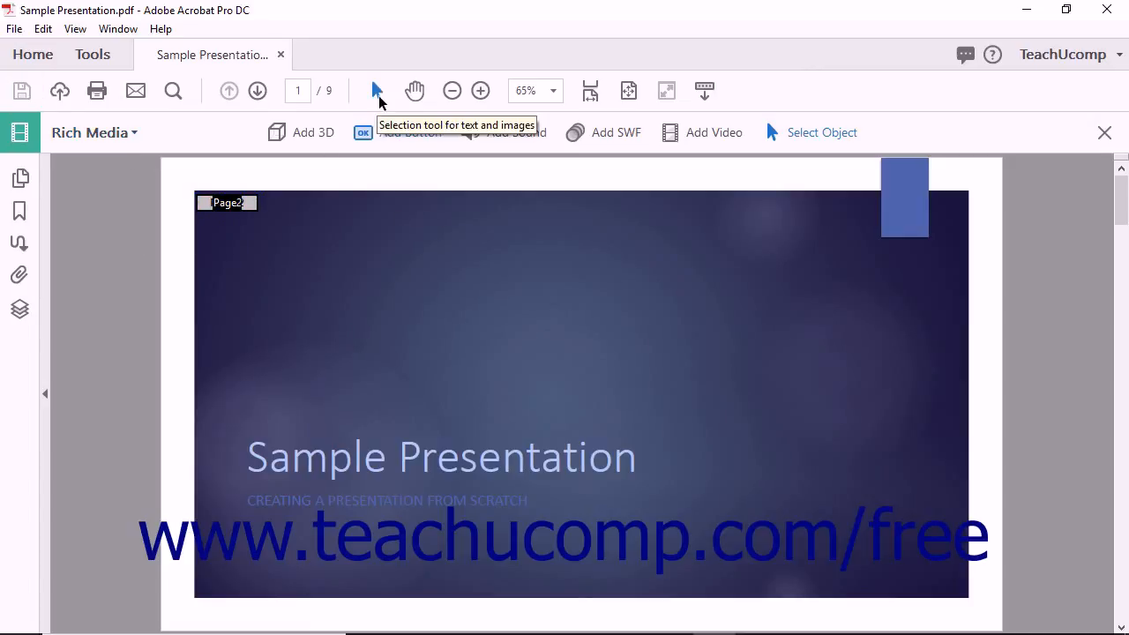
left_click(378, 92)
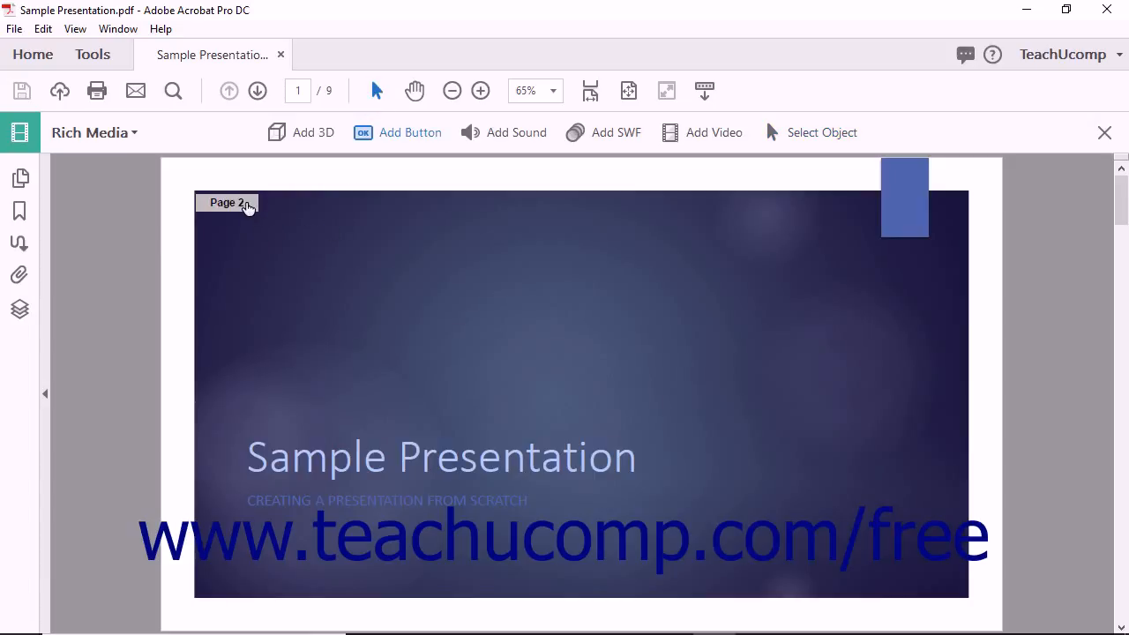
left_click(248, 205)
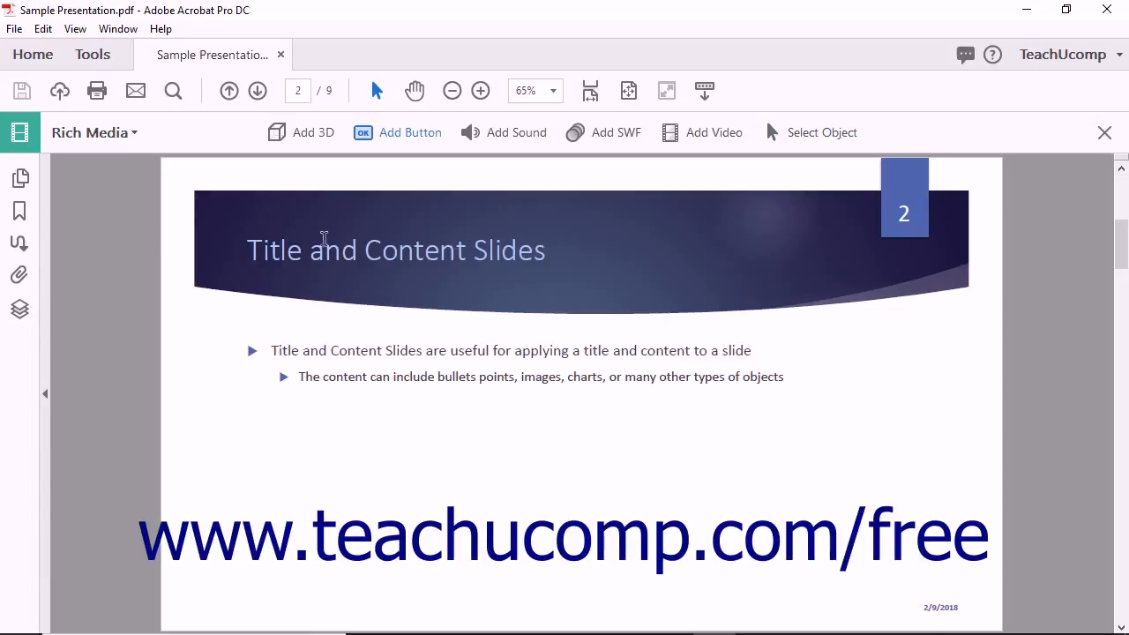